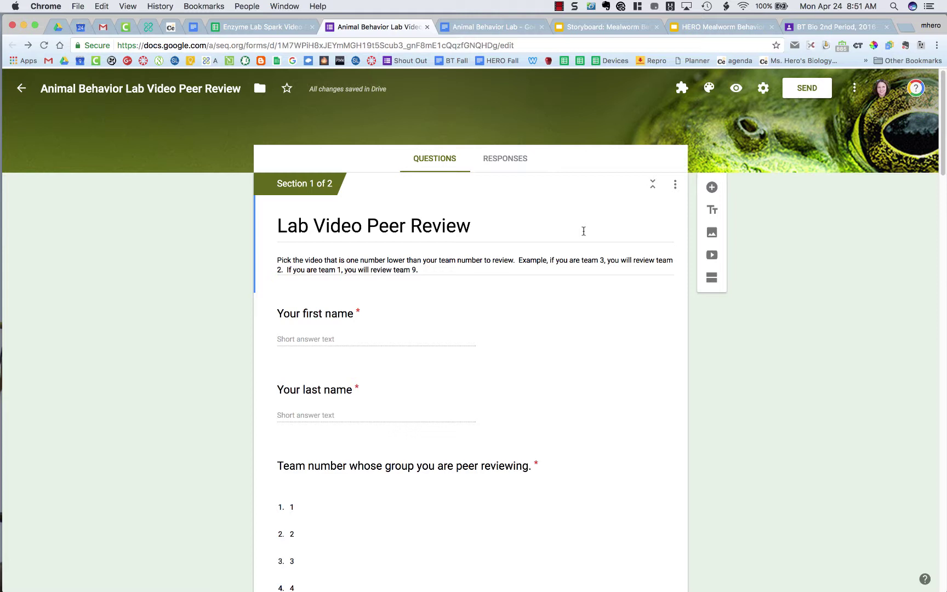
# Review the form's questions, then link it to a new 'Animal Behavior Lab Video Peer Review (Responses)' spreadsheet
pyautogui.scroll(-3, 476, 358)
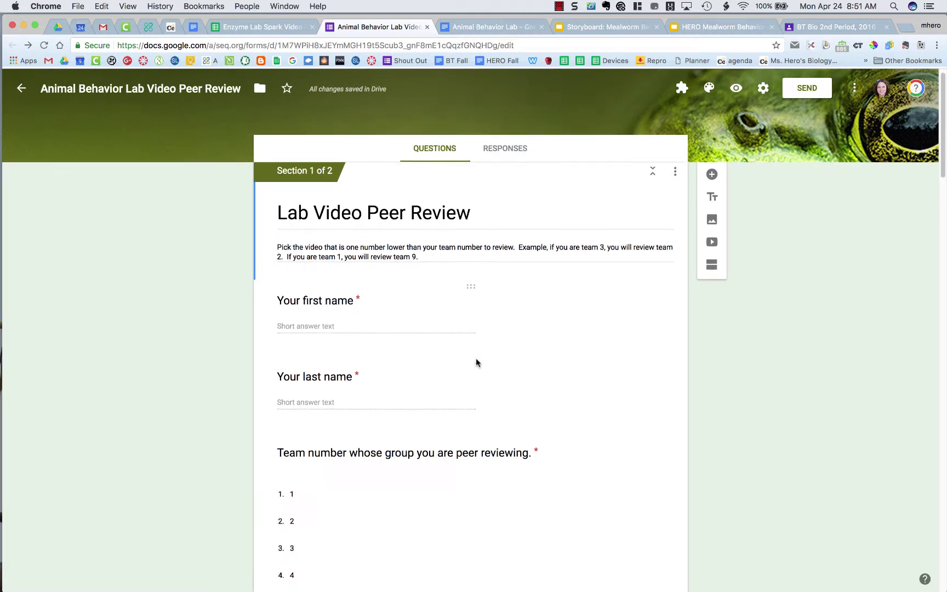
pyautogui.scroll(-10, 436, 324)
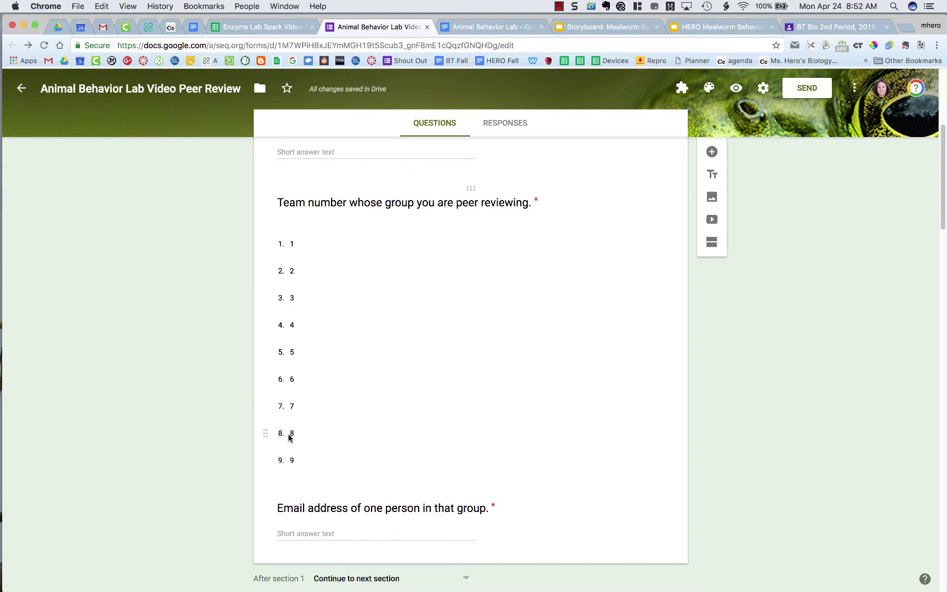
pyautogui.scroll(-3, 290, 437)
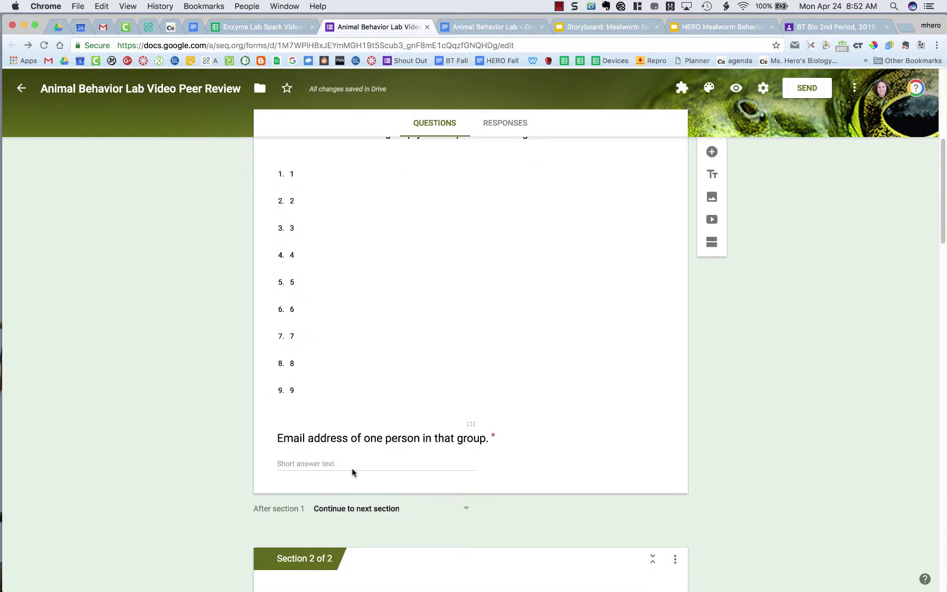
pyautogui.scroll(3, 382, 277)
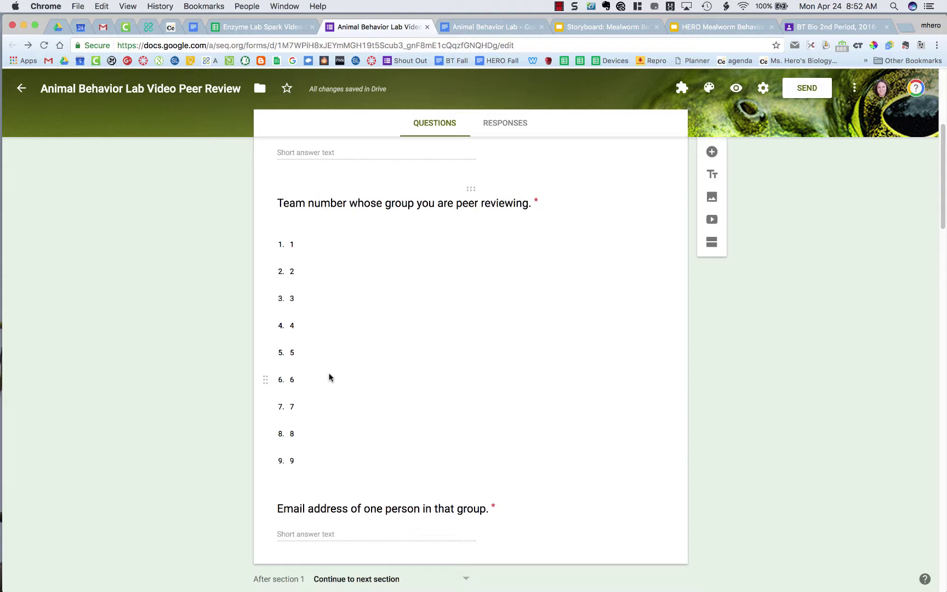
pyautogui.scroll(-15, 328, 377)
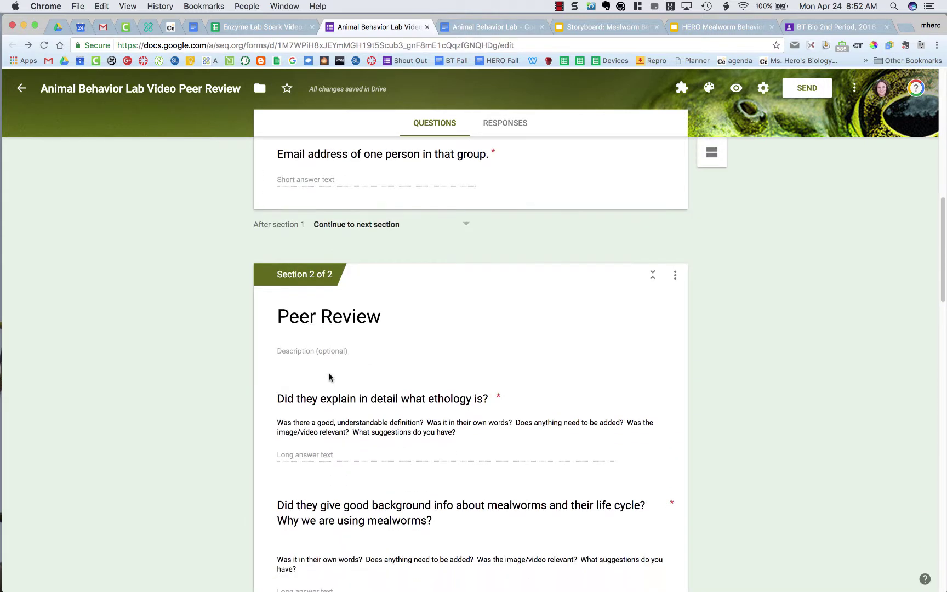
pyautogui.scroll(-4, 328, 377)
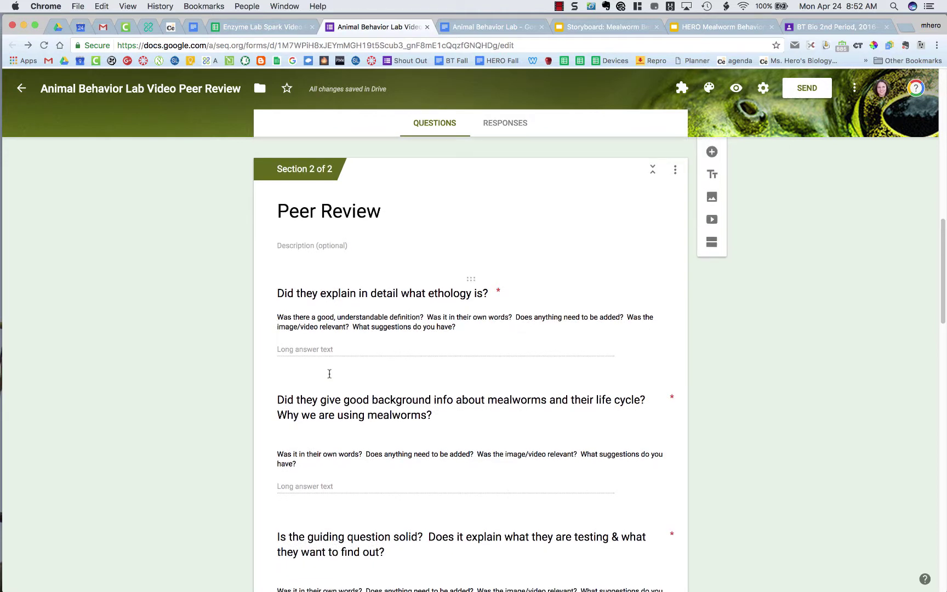
pyautogui.scroll(-2, 330, 373)
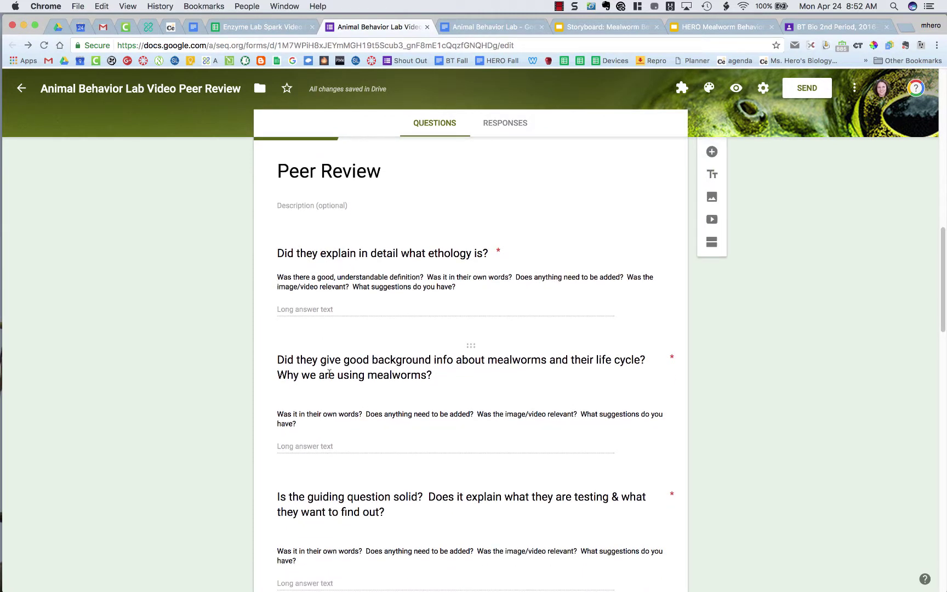
pyautogui.scroll(-20, 329, 374)
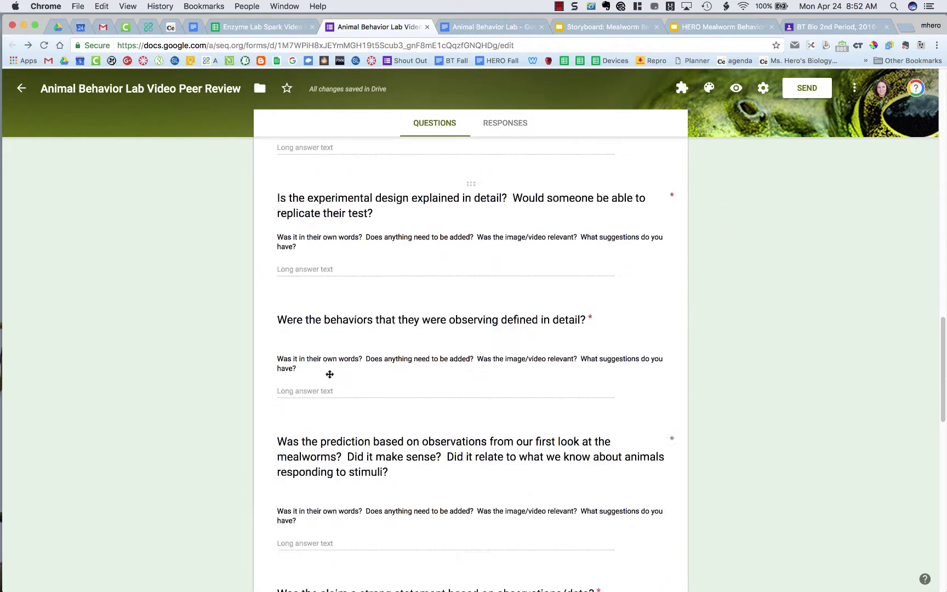
pyautogui.scroll(-20, 329, 373)
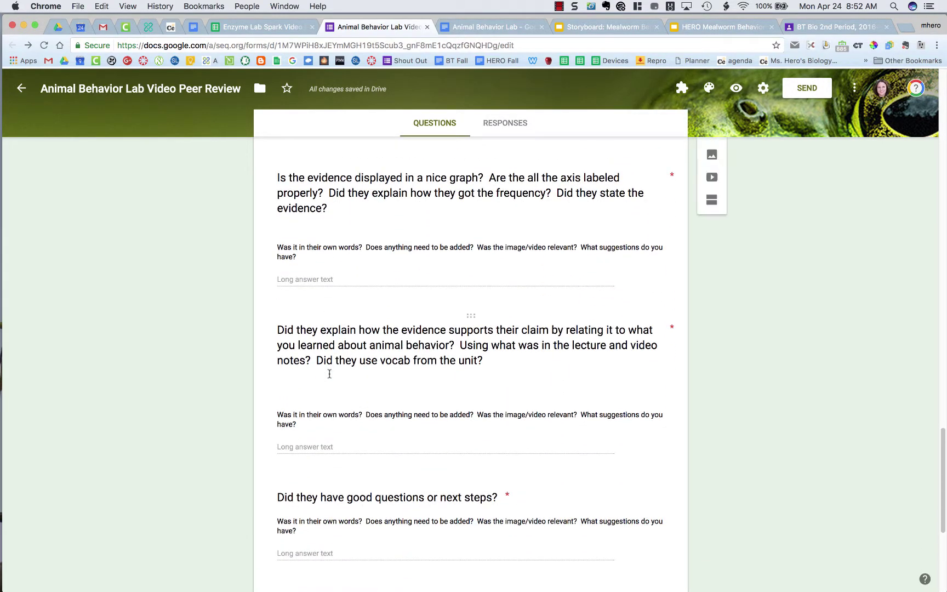
pyautogui.scroll(20, 329, 373)
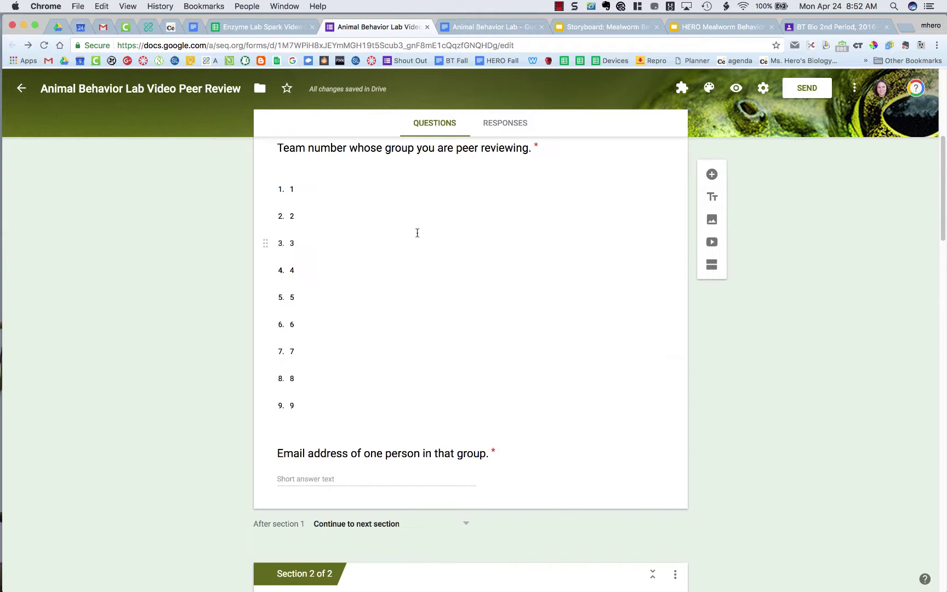
pyautogui.scroll(3, 441, 187)
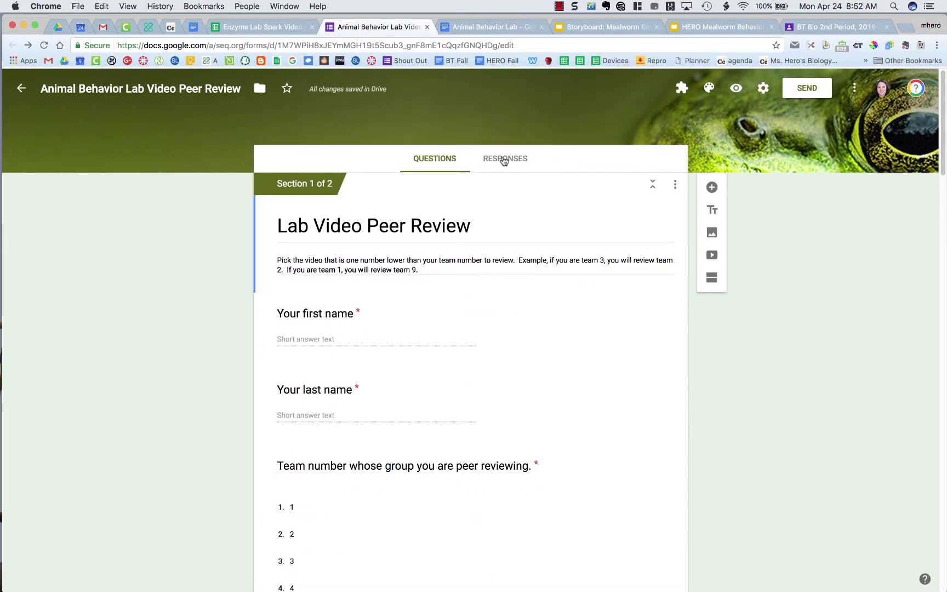
pyautogui.click(503, 159)
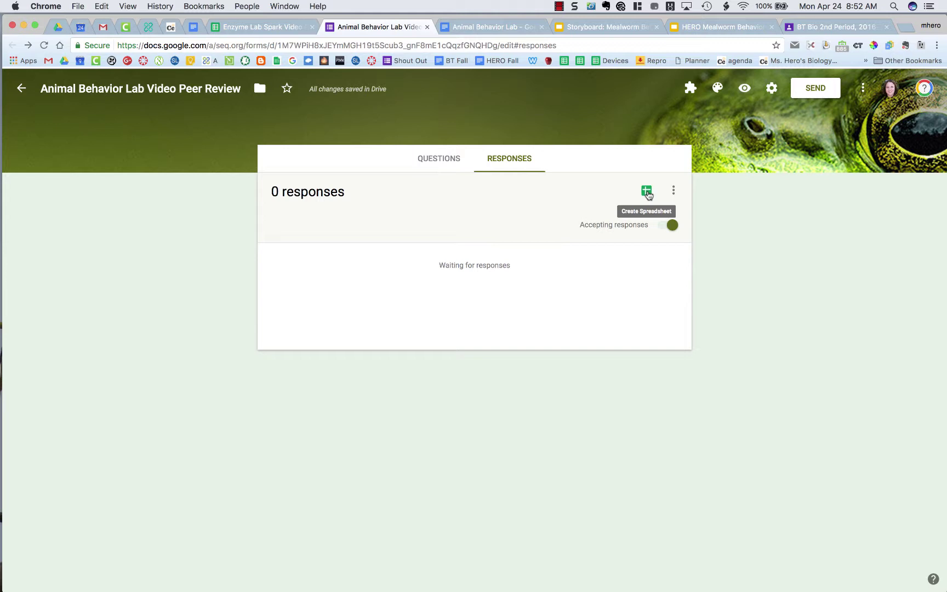
pyautogui.click(646, 192)
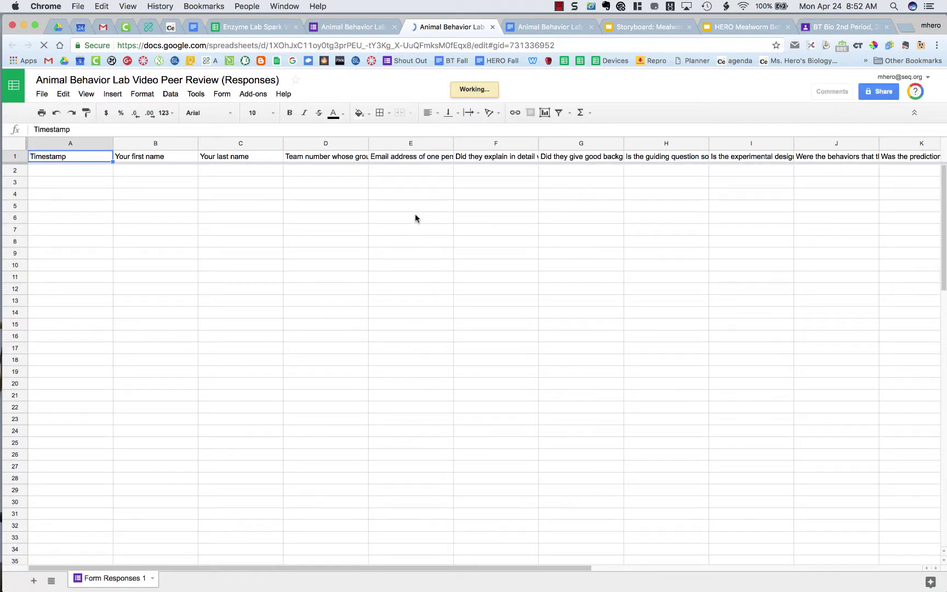
# In the responses spreadsheet, show the formMule – Email Merge Utility submenu under Add-ons
pyautogui.click(559, 6)
pyautogui.click(581, 22)
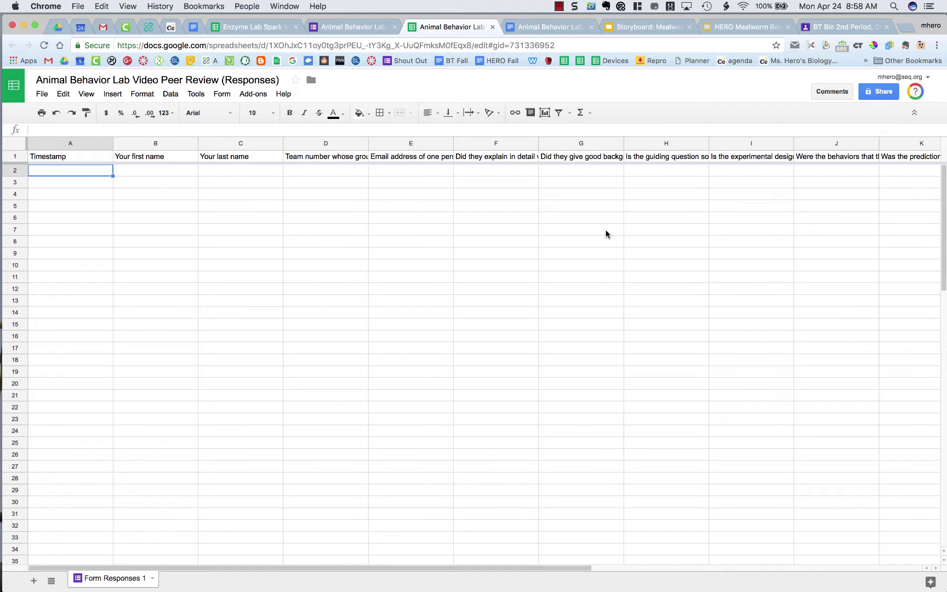
pyautogui.click(261, 96)
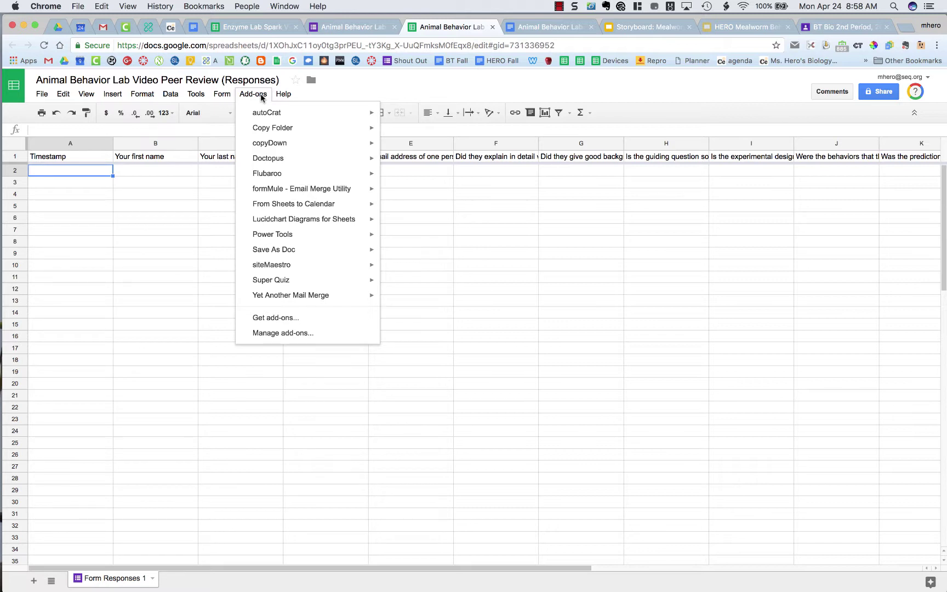
pyautogui.moveTo(277, 191)
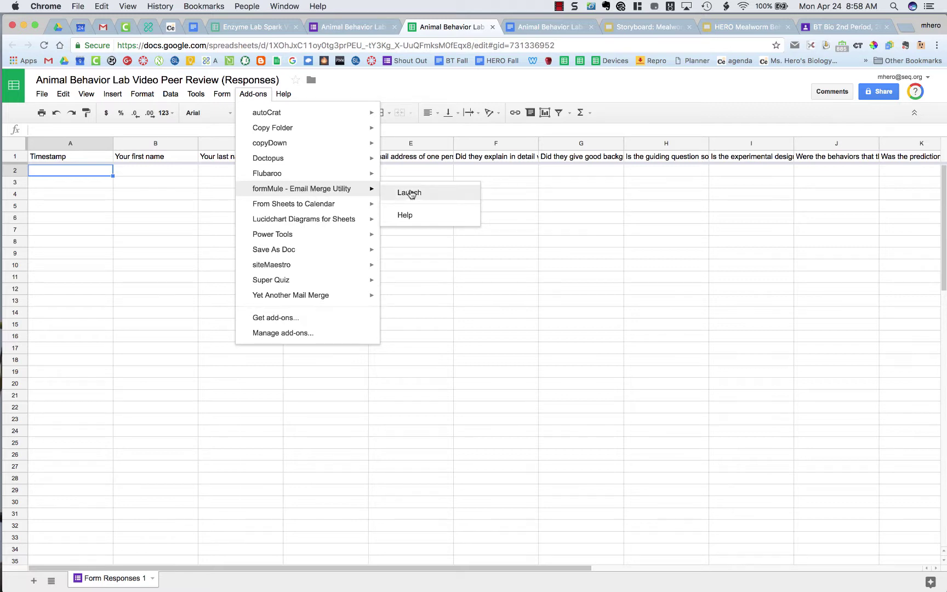
# Launch formMule and grant it the requested permissions through Continue and Allow
pyautogui.click(411, 193)
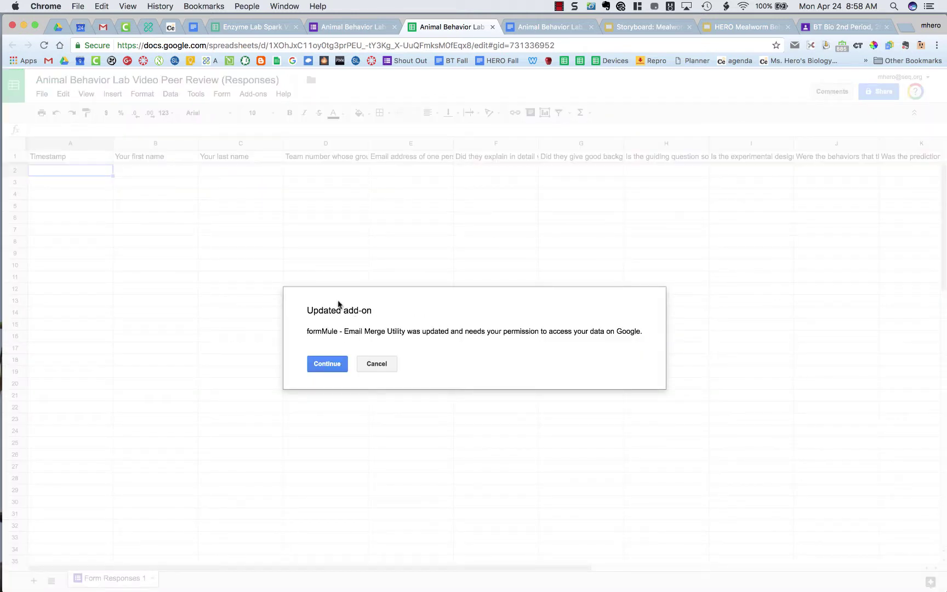
pyautogui.click(327, 366)
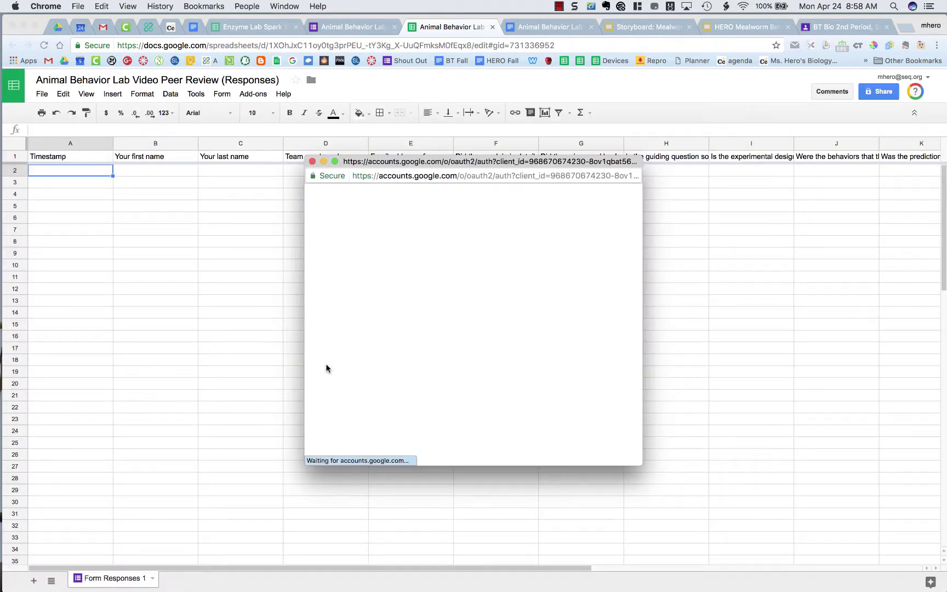
pyautogui.scroll(-5, 433, 309)
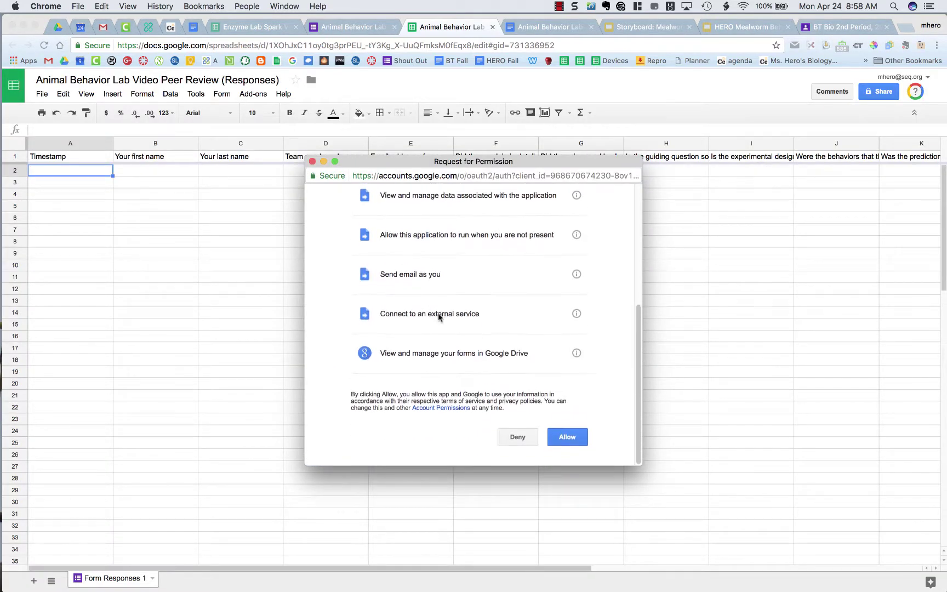
pyautogui.click(570, 439)
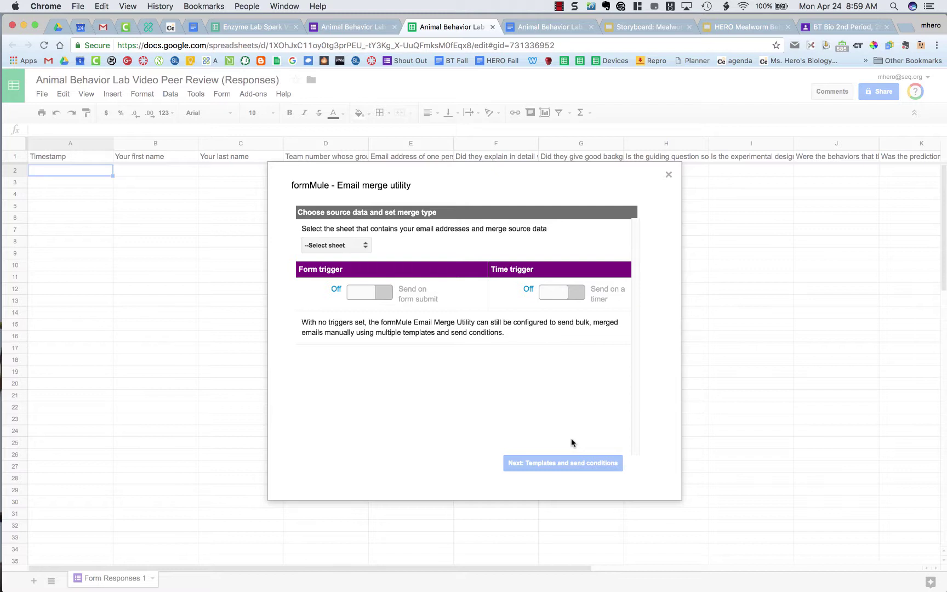
# Choose Form Responses 1 as the source sheet and turn the on-form-submit trigger on
pyautogui.click(321, 245)
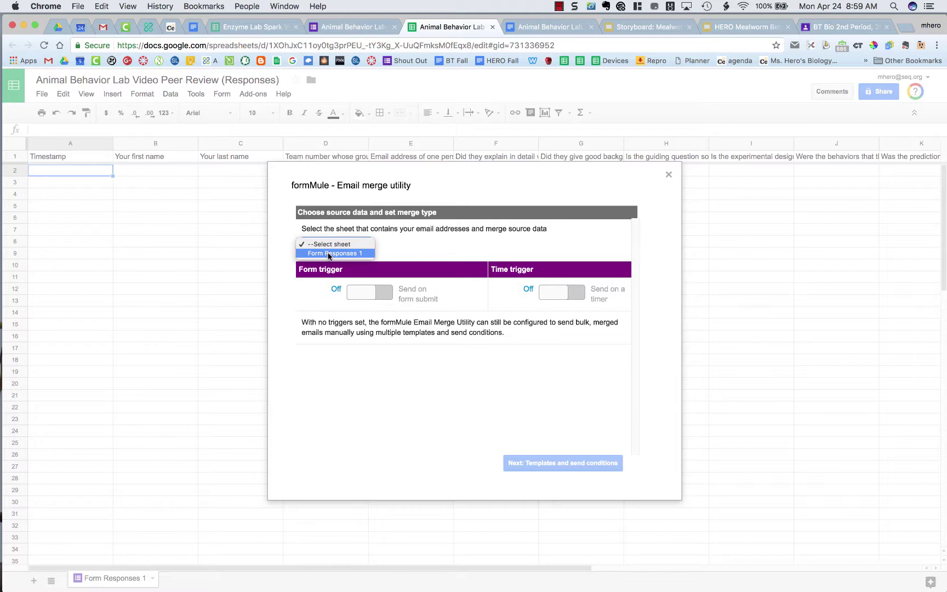
pyautogui.click(329, 253)
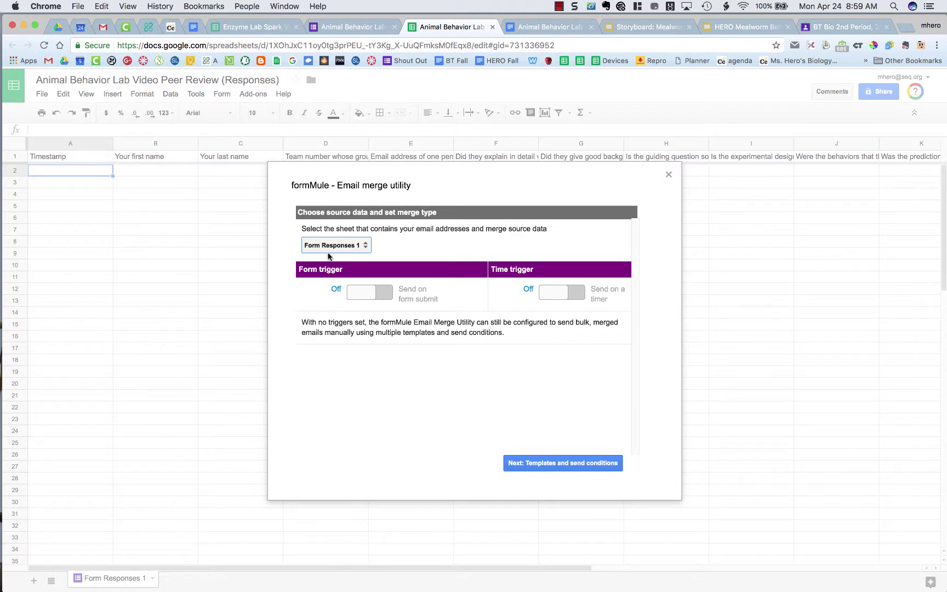
pyautogui.click(355, 296)
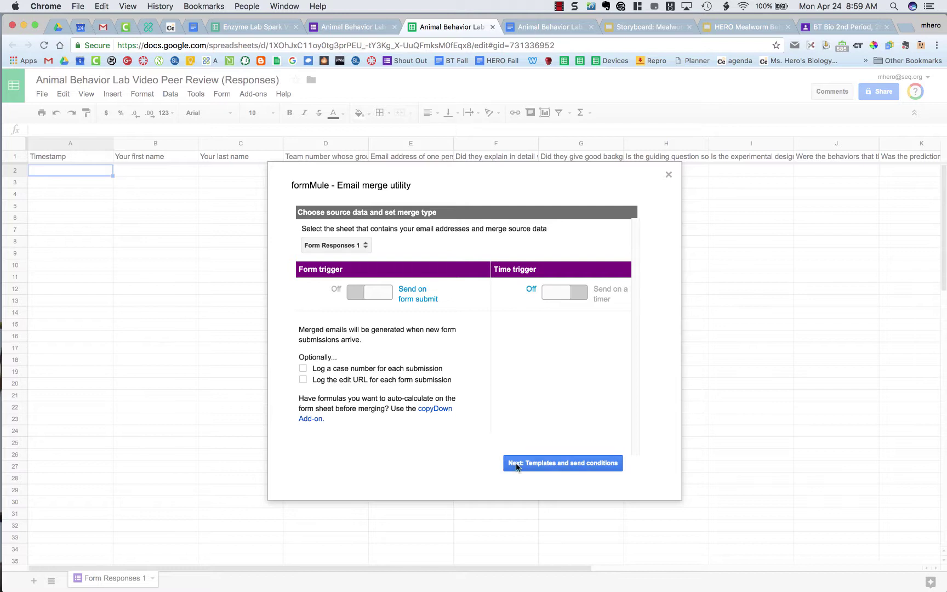
# Rename Template 1 to 'Peer review', keep '--Send for all rows', and save the template settings
pyautogui.click(516, 464)
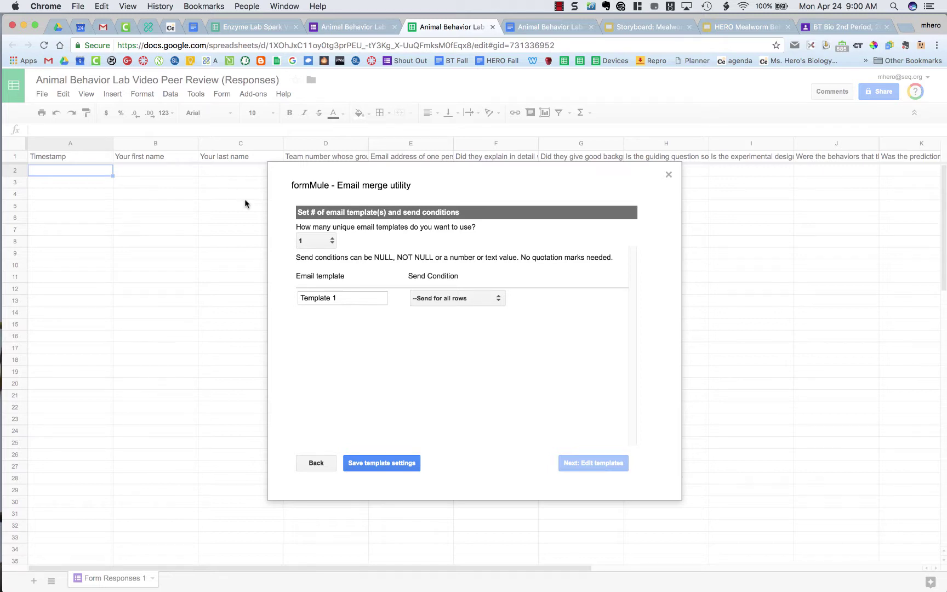
pyautogui.moveTo(342, 296); pyautogui.dragTo(293, 294)
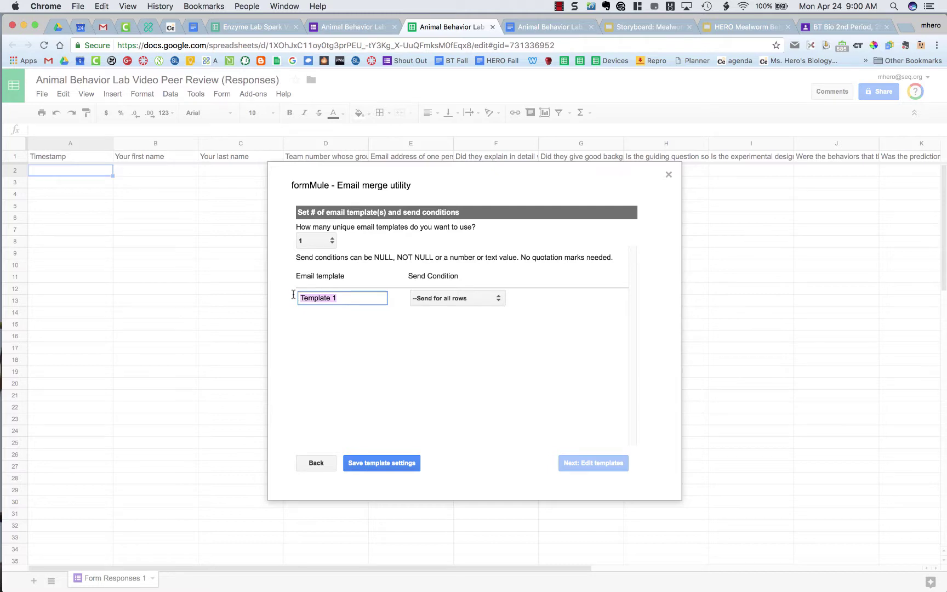
pyautogui.write('Per')
pyautogui.write('review')
pyautogui.click(455, 298)
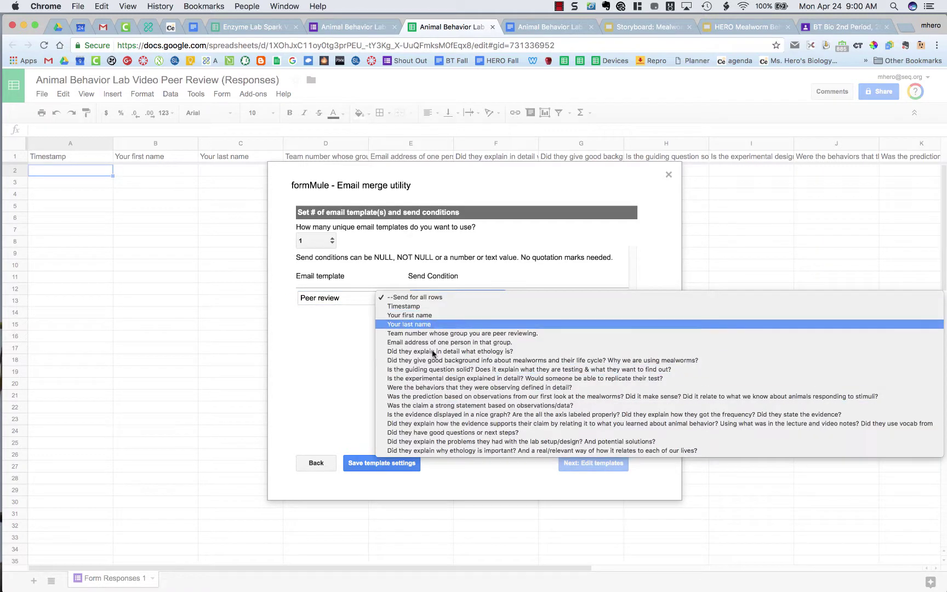
pyautogui.click(429, 298)
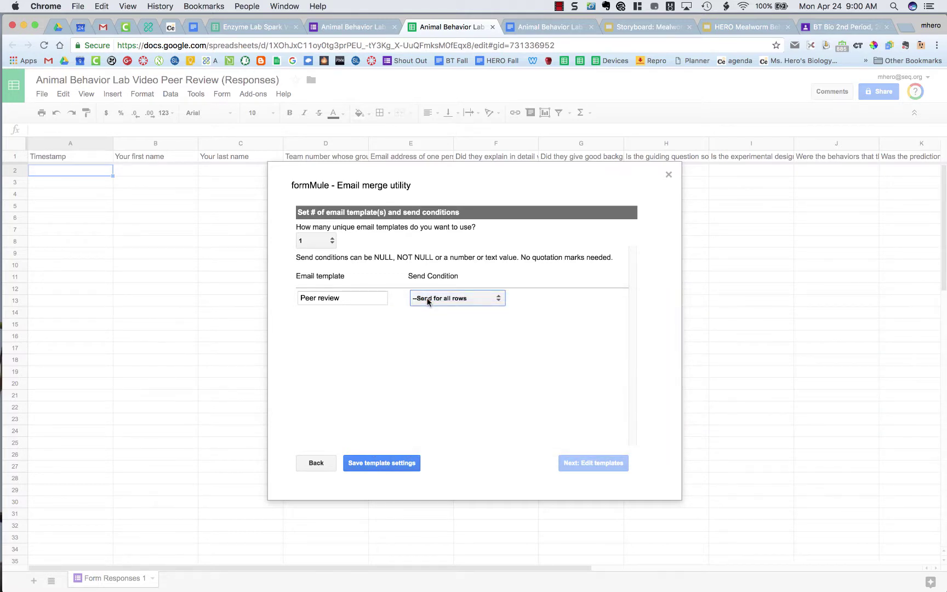
pyautogui.click(378, 463)
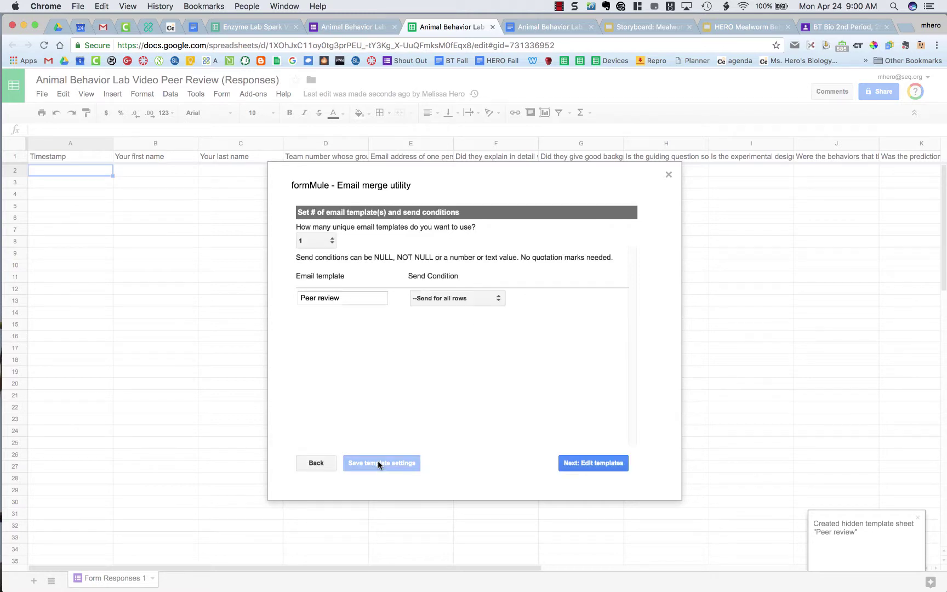
# Address the Peer review email to the group's email address merge tag
pyautogui.click(581, 465)
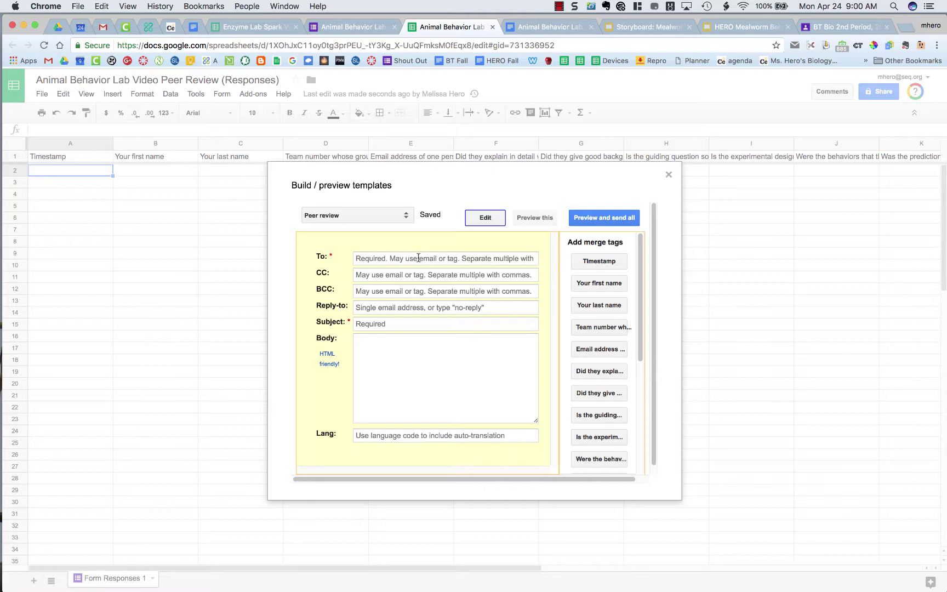
pyautogui.click(418, 258)
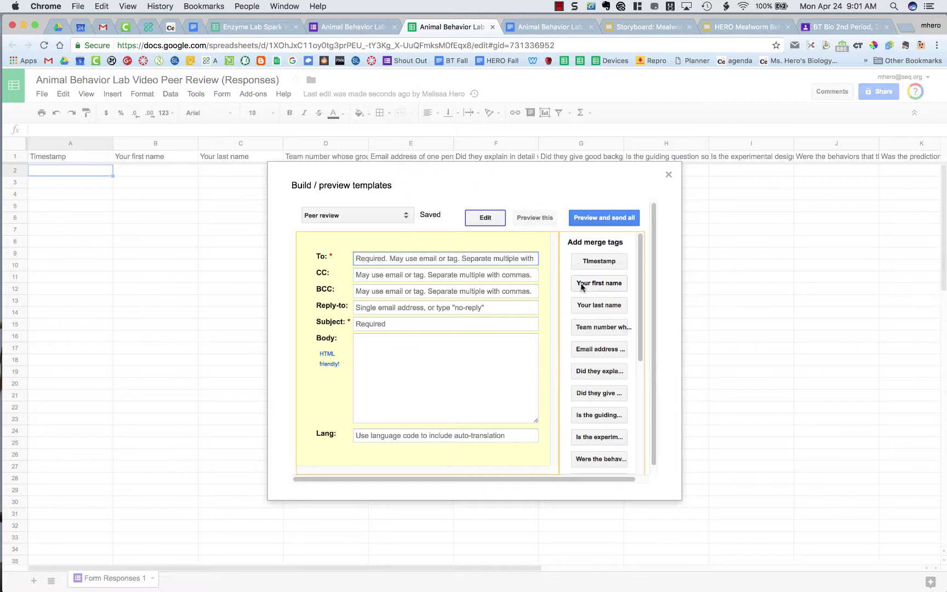
pyautogui.click(585, 349)
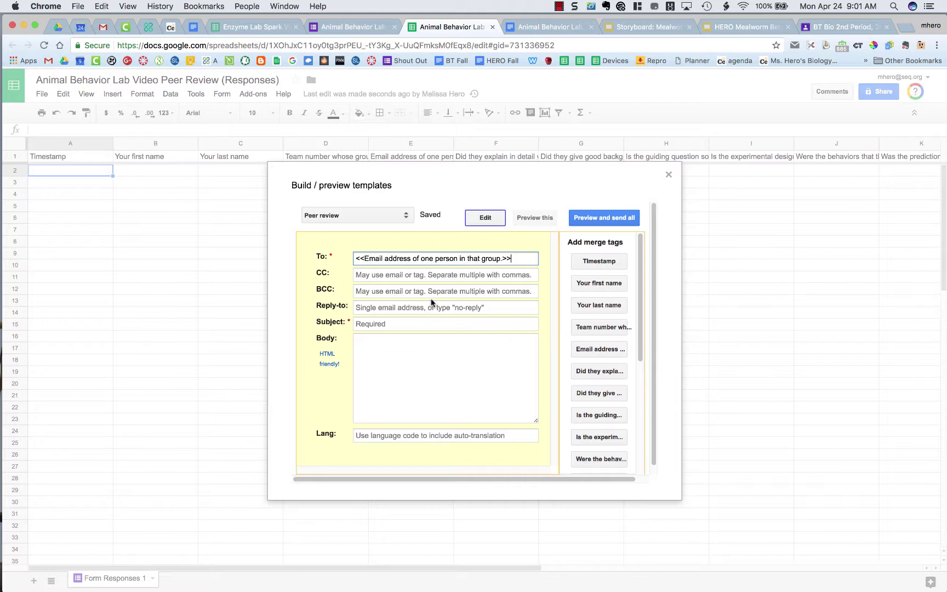
# Set the subject to 'Peer Review for Team#' plus the team-number tag and 'Mealworm Behavior Lab'
pyautogui.click(370, 323)
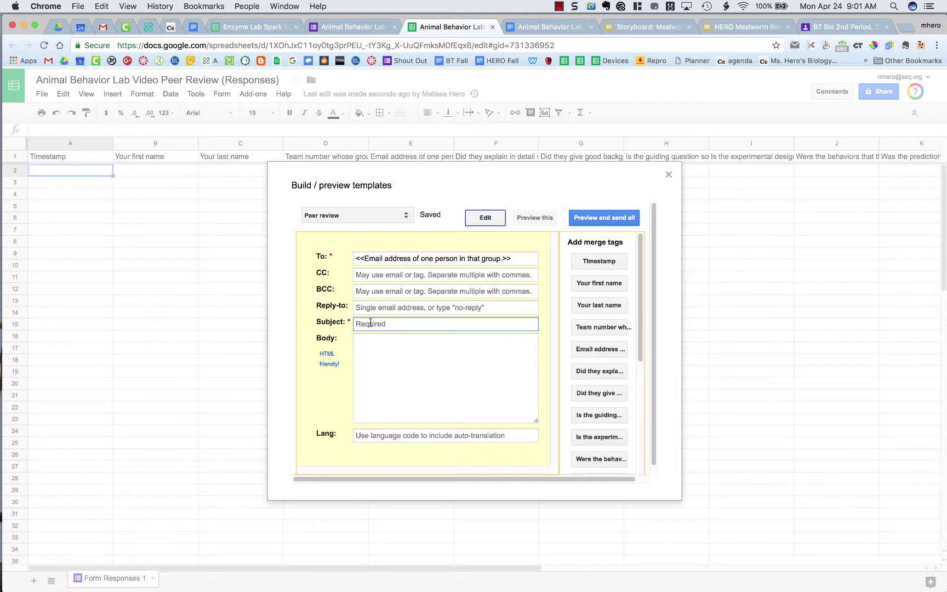
pyautogui.write('Peer Review for Team#')
pyautogui.click(601, 327)
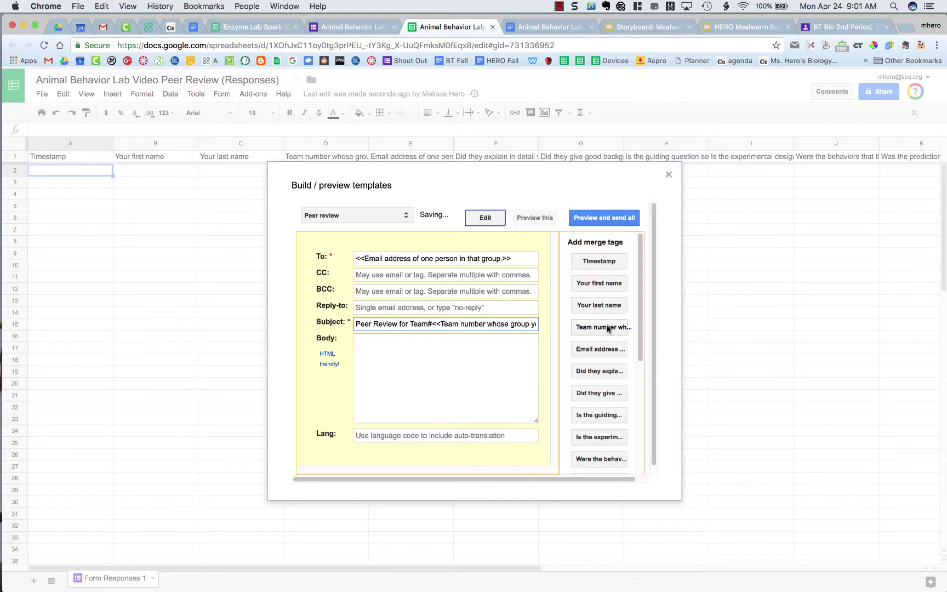
pyautogui.press('End')
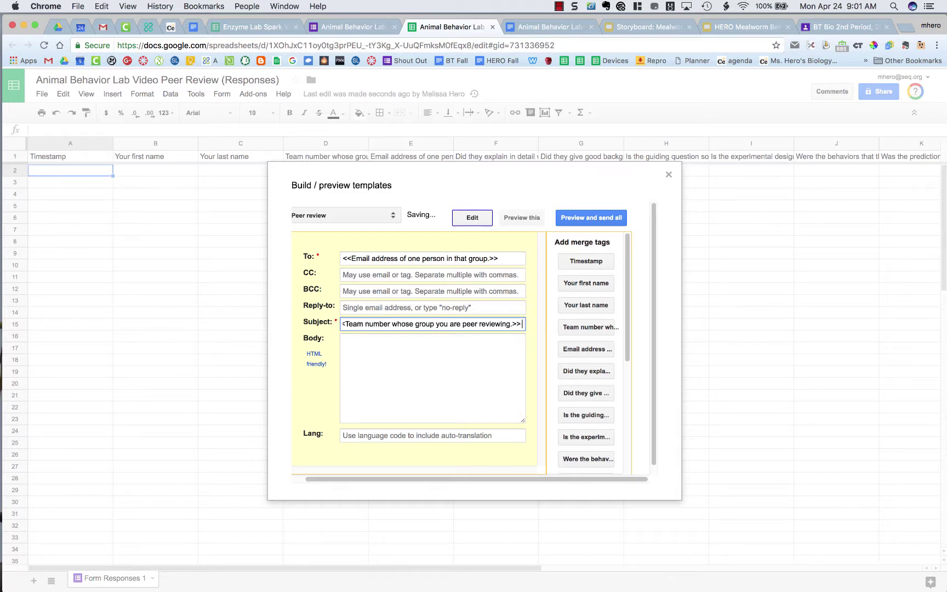
pyautogui.write('Mealworm')
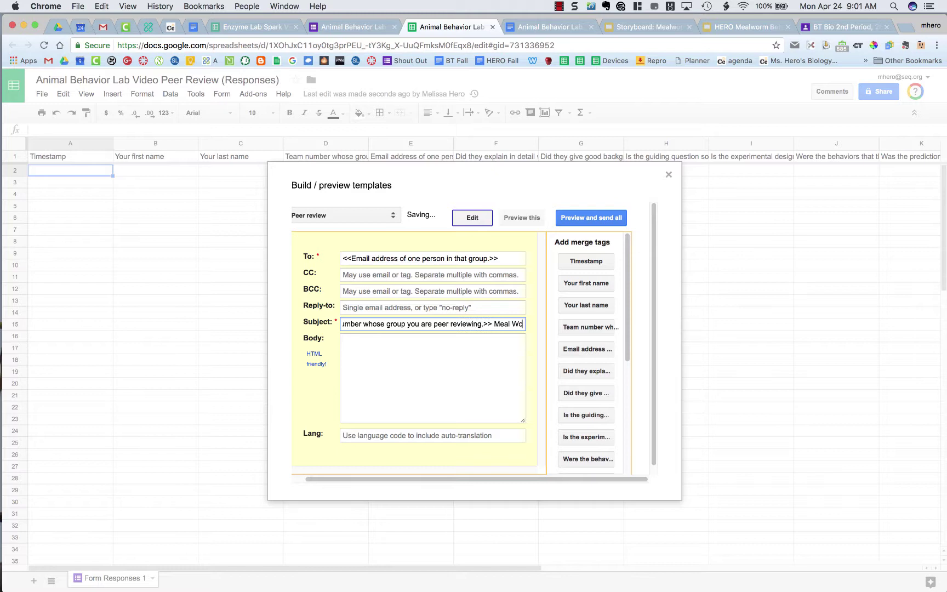
pyautogui.write(' Behavior Lab')
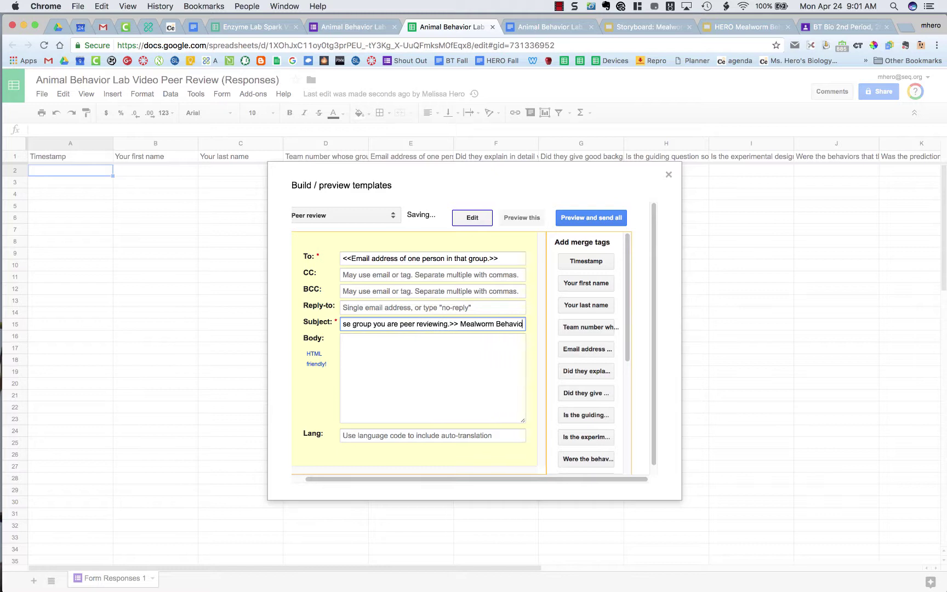
pyautogui.click(422, 323)
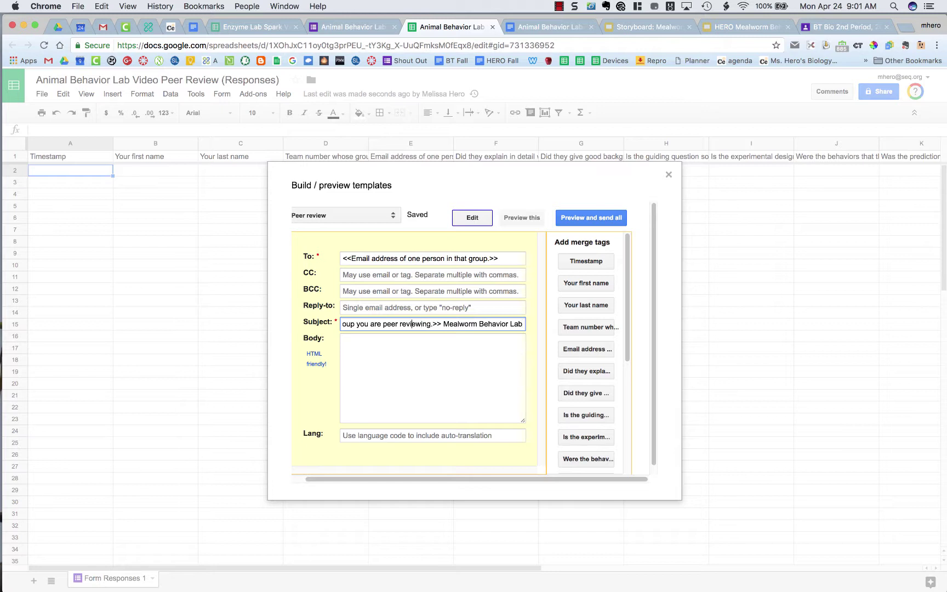
pyautogui.press('Left')
pyautogui.press('Left')
pyautogui.press('Left')
pyautogui.press('Left')
pyautogui.press('Left')
pyautogui.press('Left')
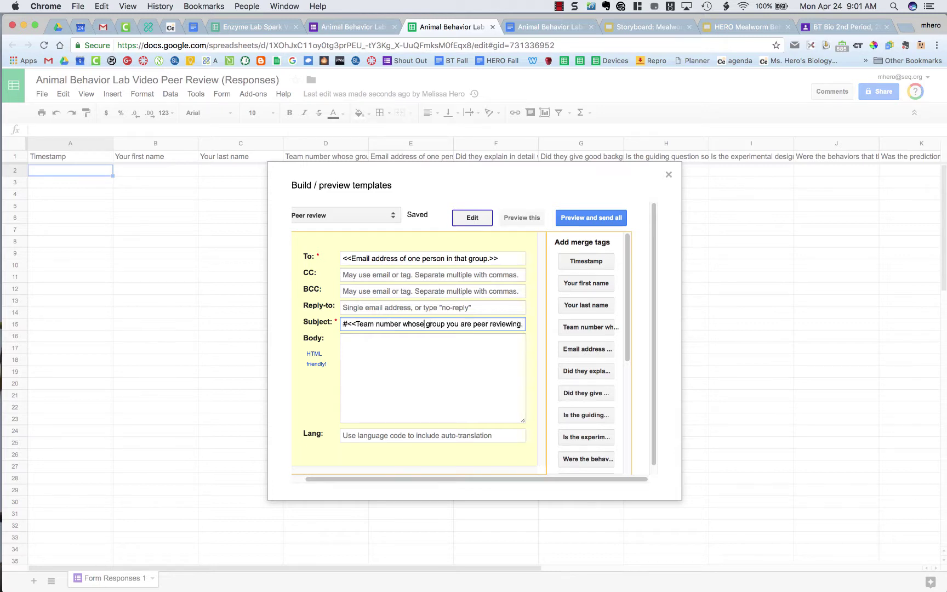
pyautogui.click(410, 351)
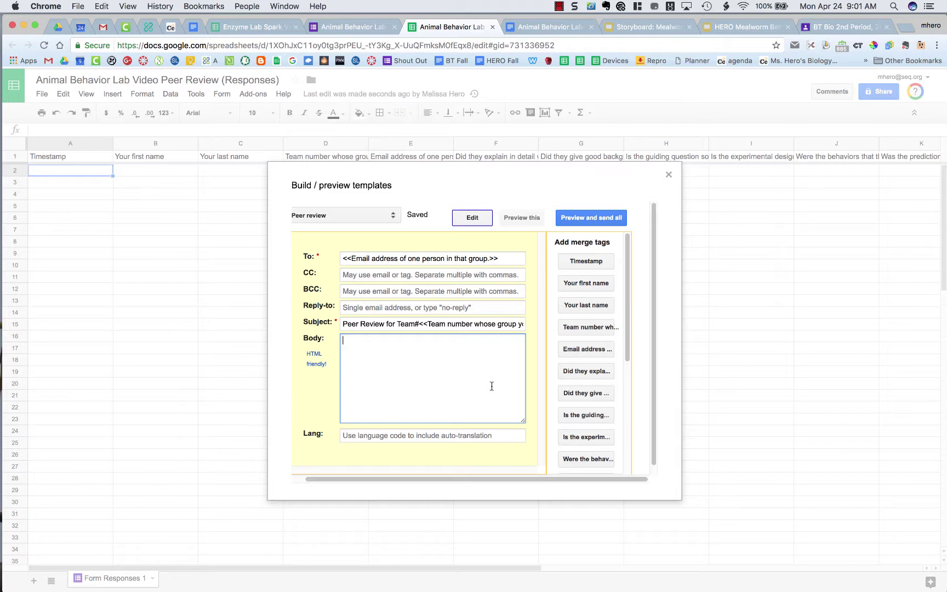
# Start the body with 'Peer Review by:' and the first-name tag, deleting the redundant 'Your first name' label
pyautogui.write('Peer Review by:')
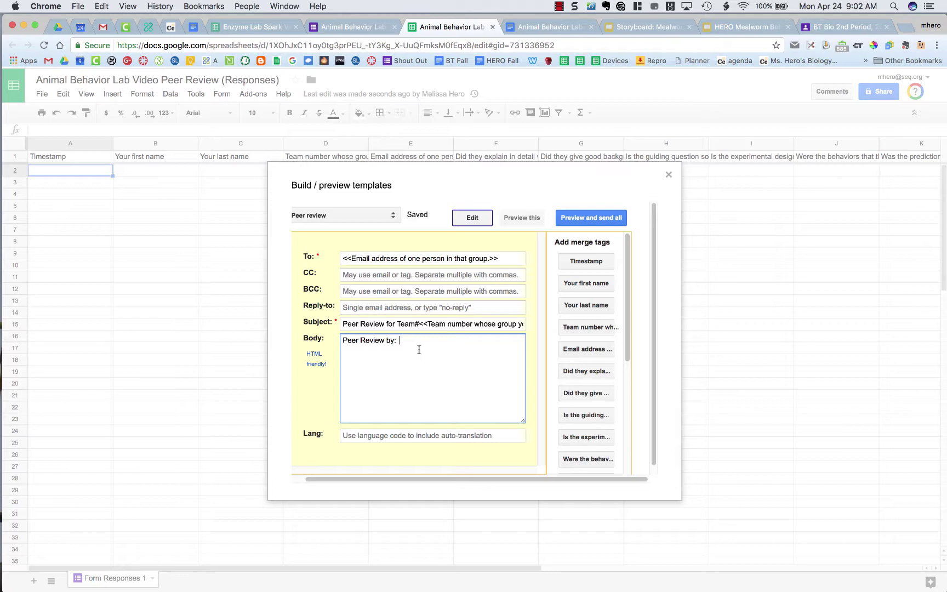
pyautogui.click(597, 286)
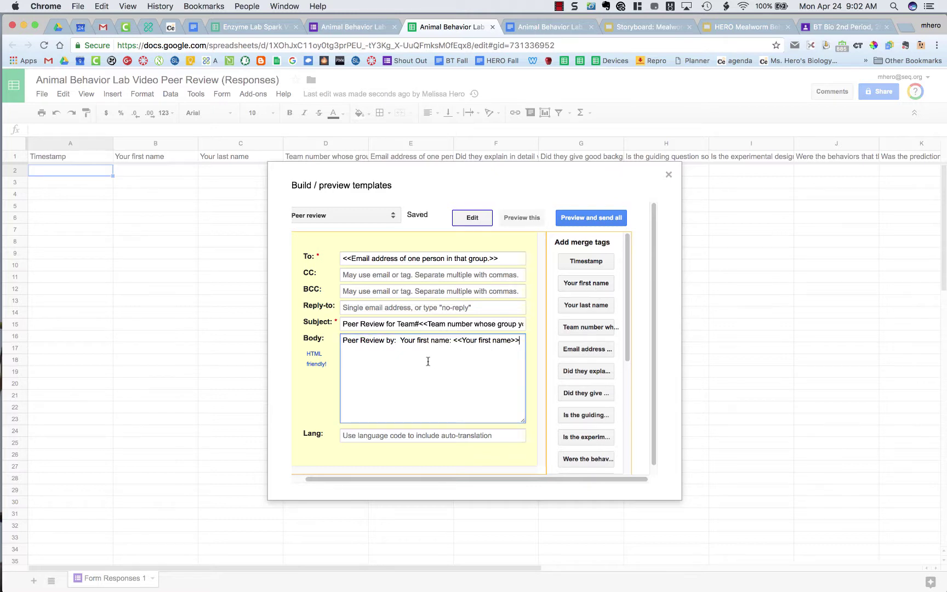
pyautogui.click(450, 340)
pyautogui.moveTo(400, 340); pyautogui.dragTo(454, 340)
pyautogui.press('BackSpace')
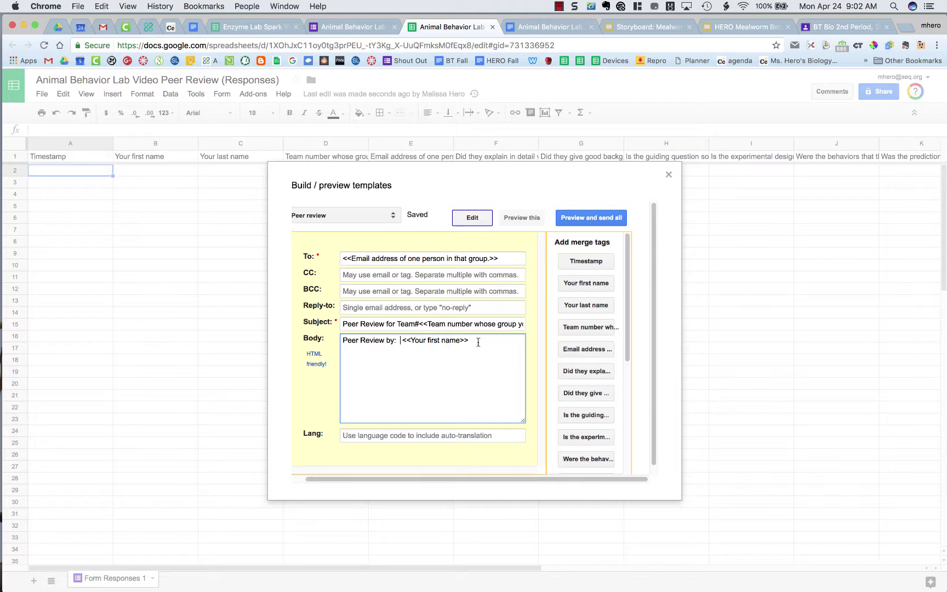
pyautogui.press('Return')
pyautogui.press('Return')
# Insert the ethology question with its answer tag, removing the extra space before the tag
pyautogui.click(580, 372)
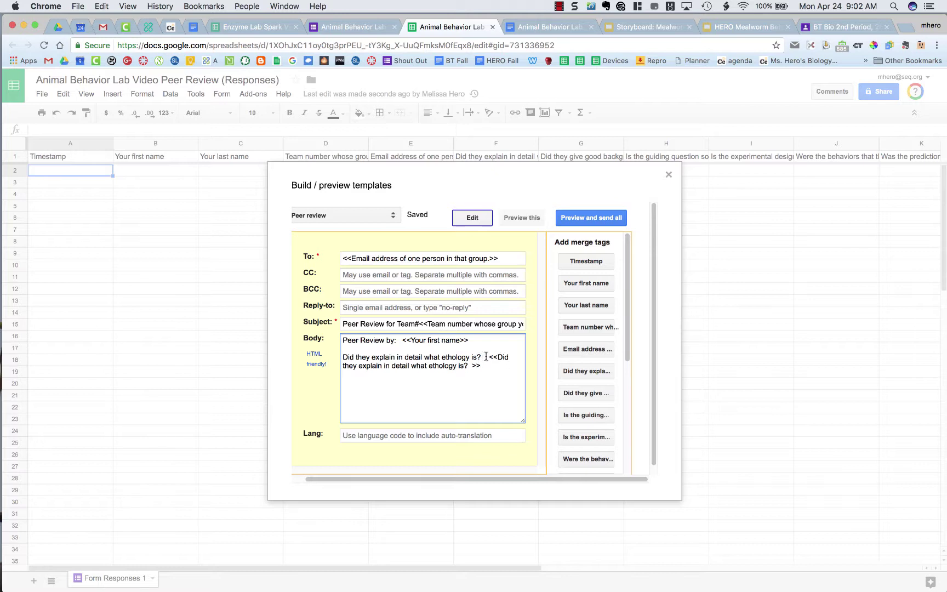
pyautogui.click(486, 356)
pyautogui.press('BackSpace')
pyautogui.press('BackSpace')
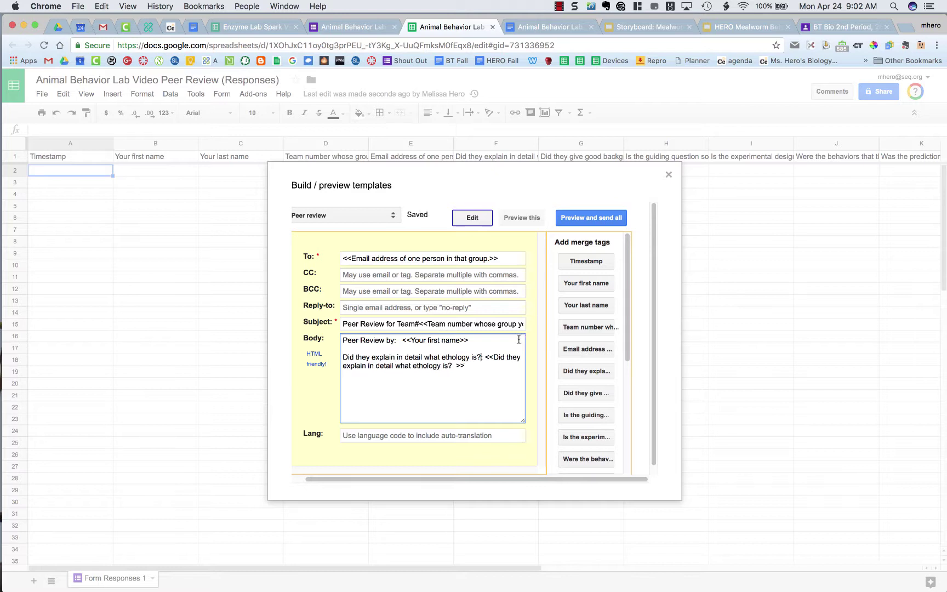
pyautogui.click(486, 365)
pyautogui.press('Return')
pyautogui.press('Return')
# Add the background-info question and answer tag on separate lines, with a colon after the ethology question
pyautogui.click(592, 393)
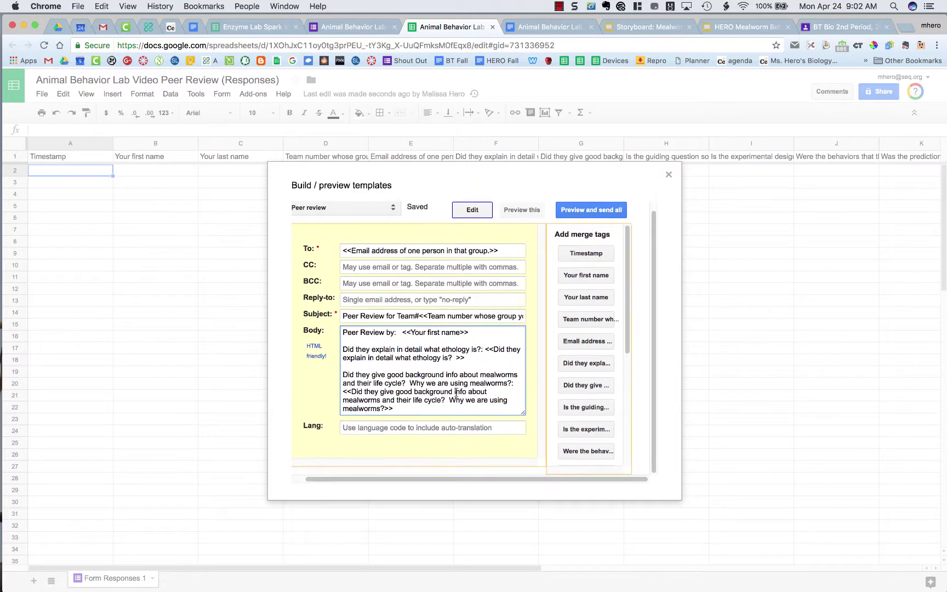
pyautogui.press('Return')
pyautogui.press('Return')
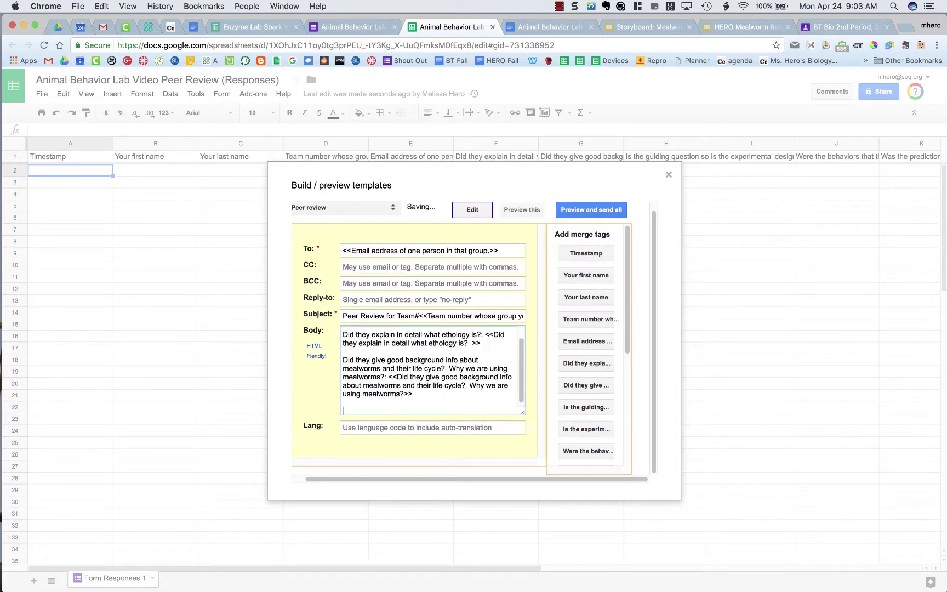
pyautogui.click(483, 334)
pyautogui.write(':')
pyautogui.press('Return')
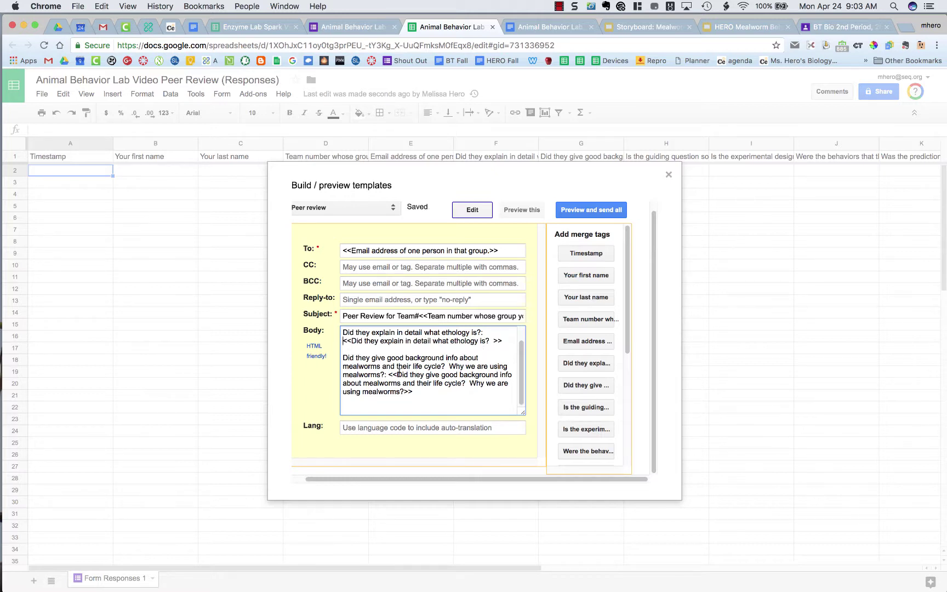
pyautogui.click(388, 374)
pyautogui.press('Return')
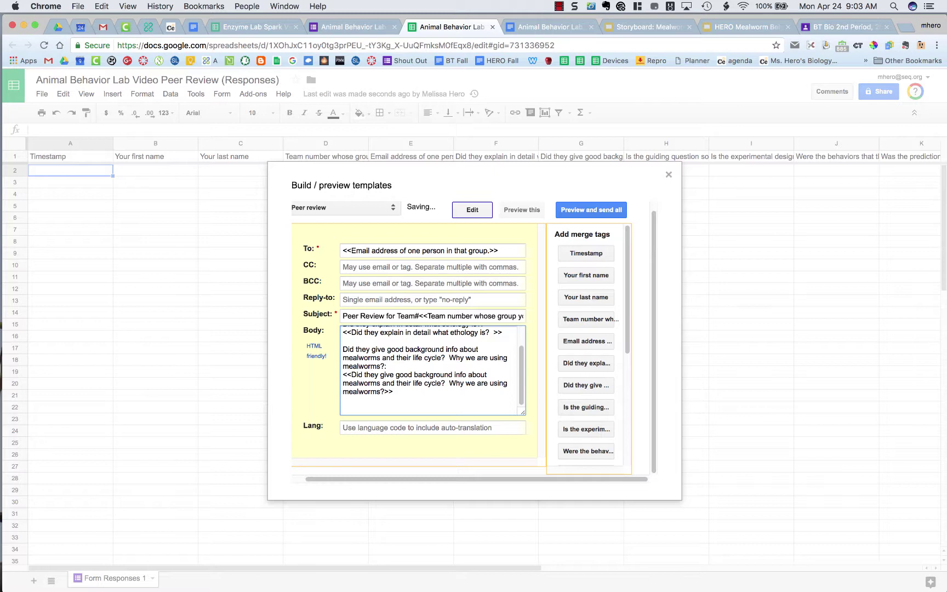
pyautogui.click(406, 391)
pyautogui.press('Return')
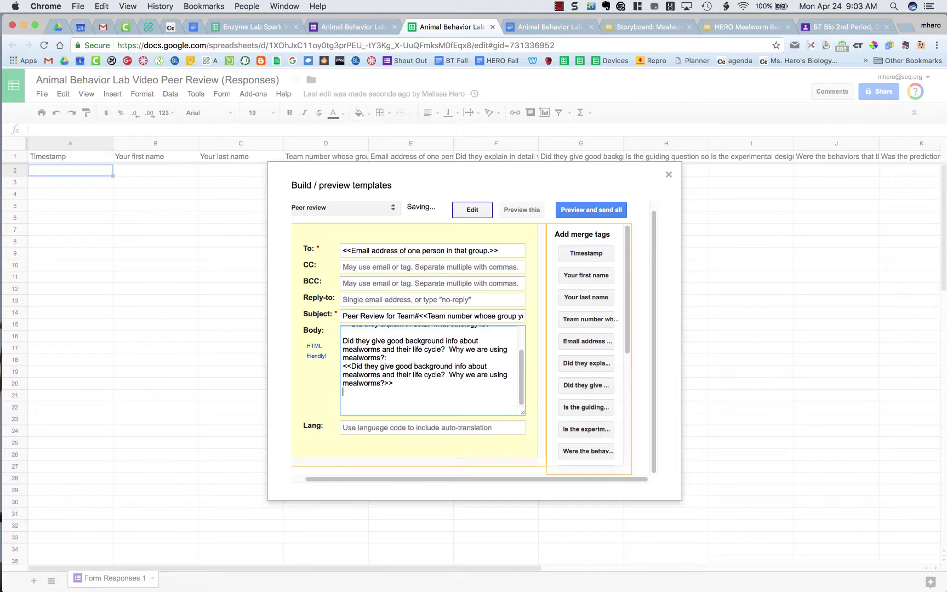
pyautogui.press('Return')
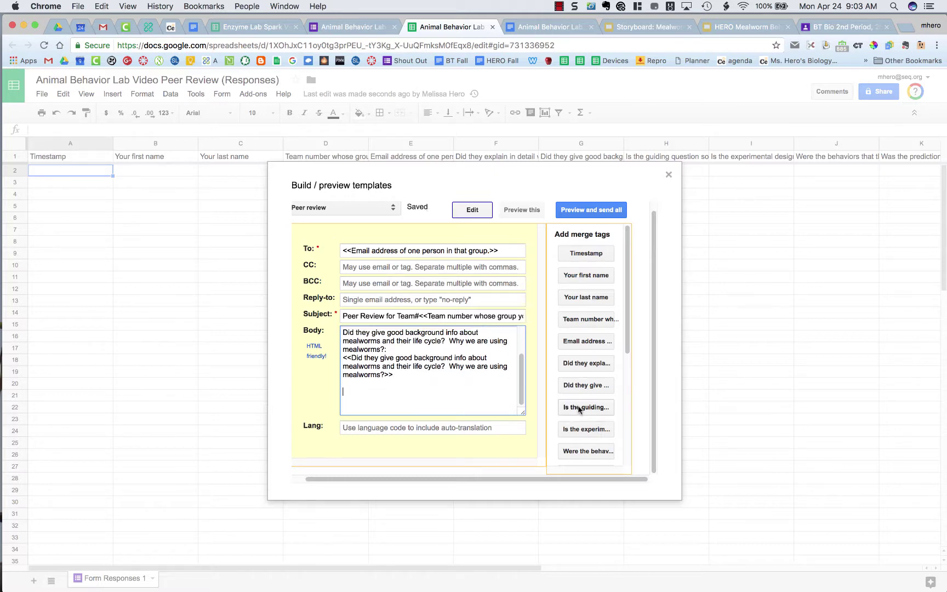
# Insert the guiding question merge tag on its own line in the body
pyautogui.click(579, 408)
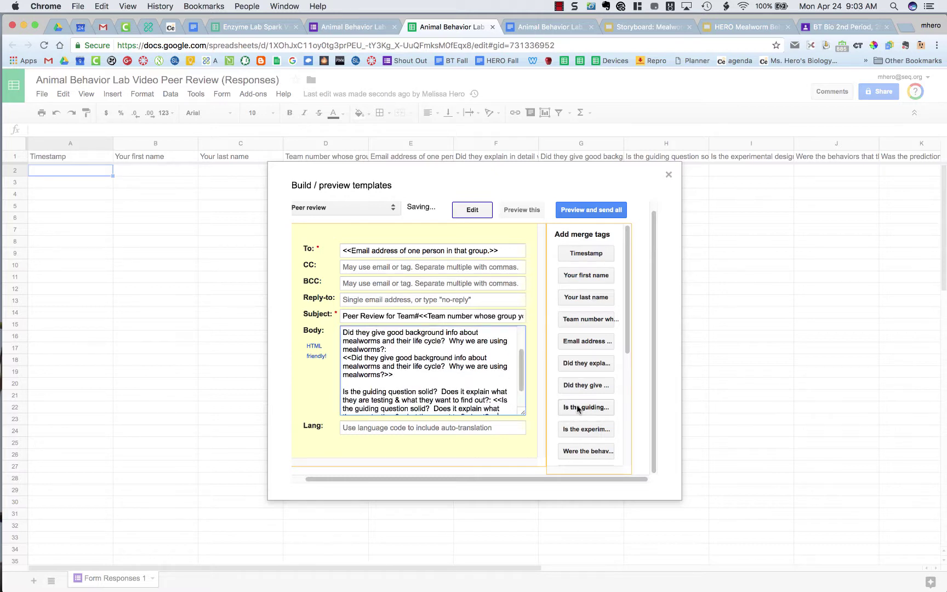
pyautogui.click(492, 399)
pyautogui.press('Return')
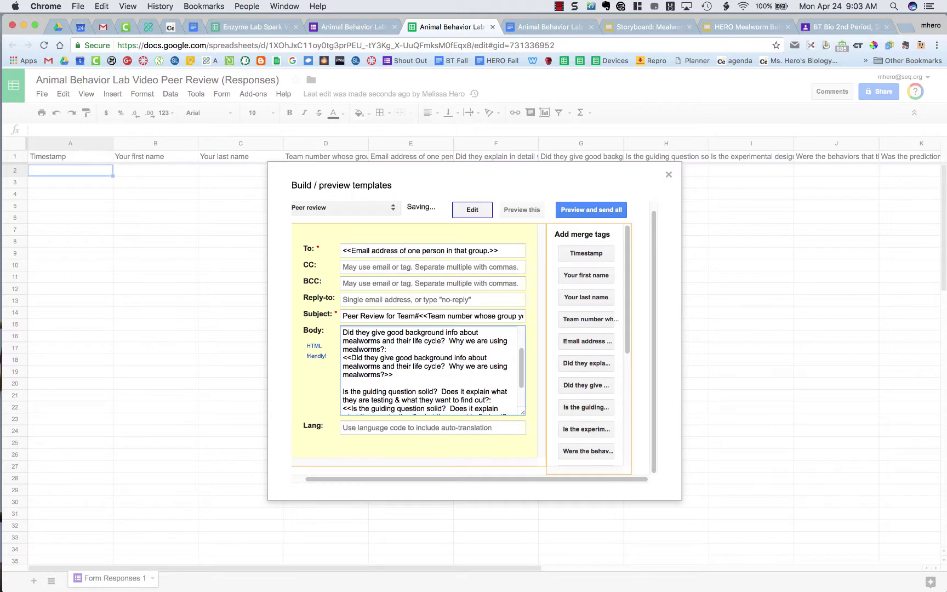
pyautogui.scroll(-2, 430, 370)
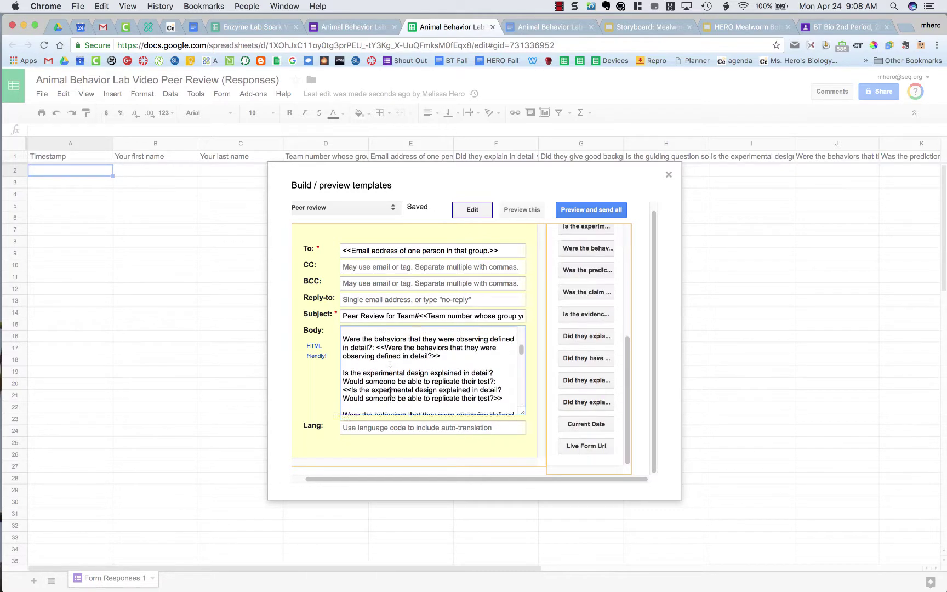
pyautogui.scroll(3, 389, 392)
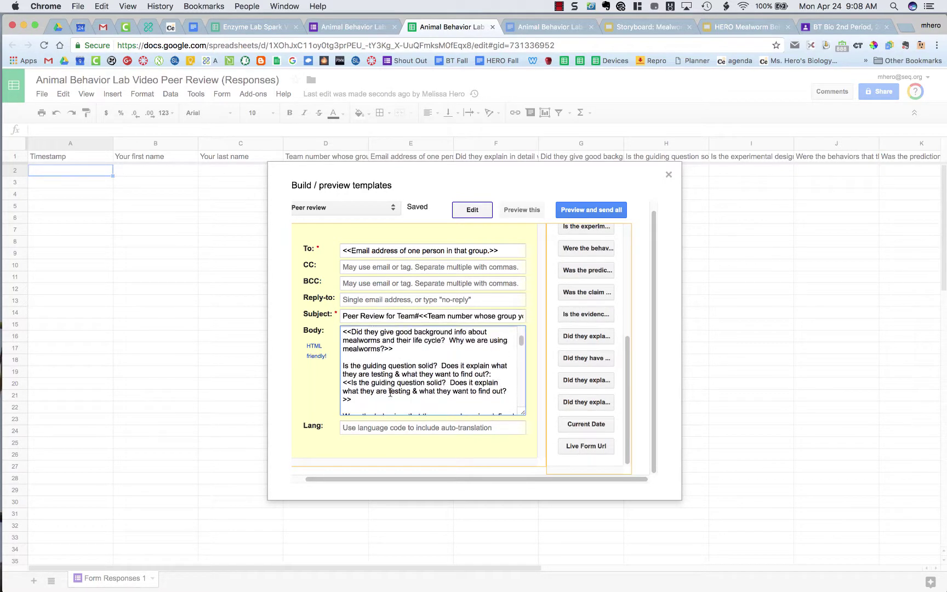
pyautogui.scroll(4, 389, 393)
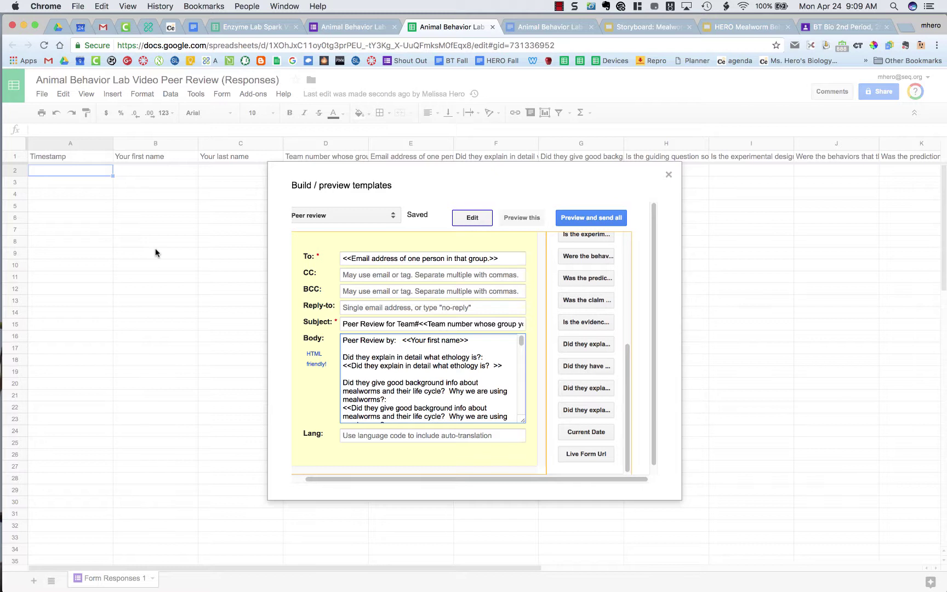
# Preview sending, see that 0 emails would go out, and cancel the formMule dialog
pyautogui.click(608, 218)
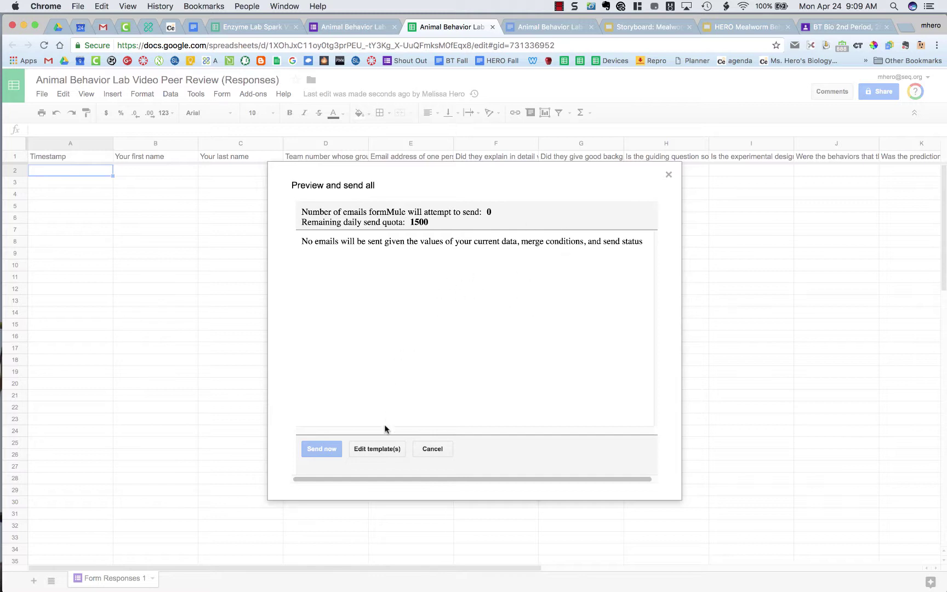
pyautogui.click(421, 449)
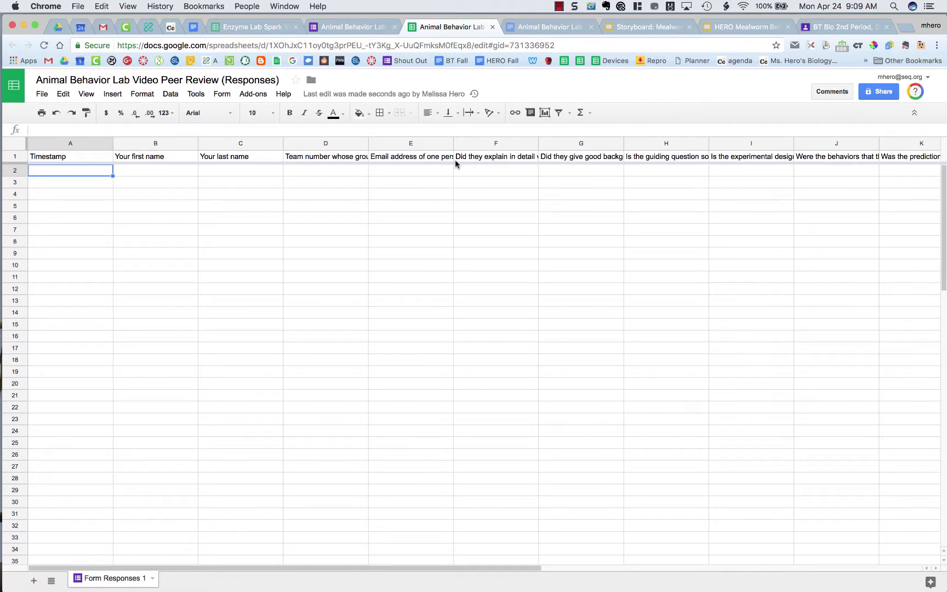
# Return to the Forms editor and bring up the form's Send options
pyautogui.click(370, 29)
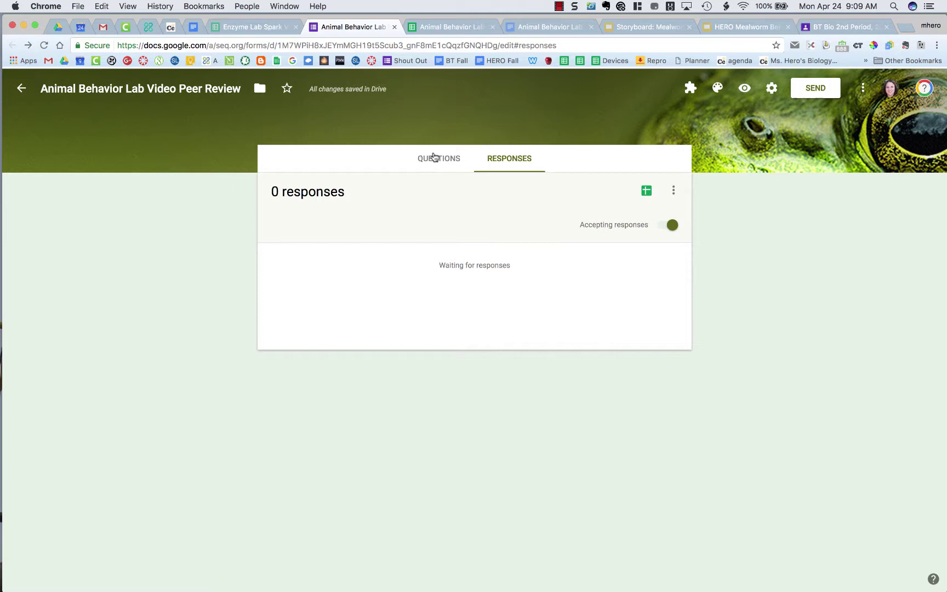
pyautogui.click(815, 88)
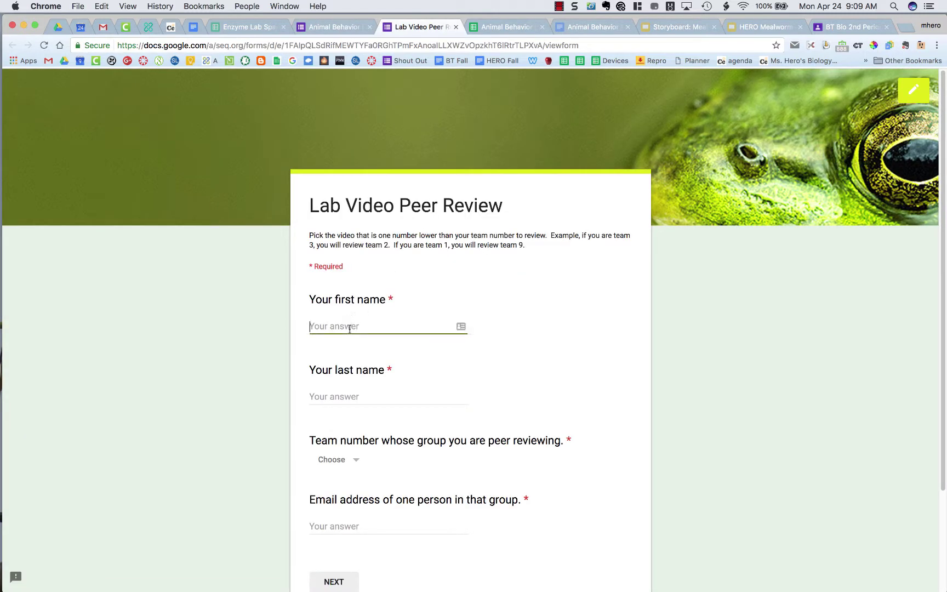
# Enter Testing as first and last name, pick team 1, and fill in the reviewed group's email
pyautogui.write('Testing')
pyautogui.click(334, 396)
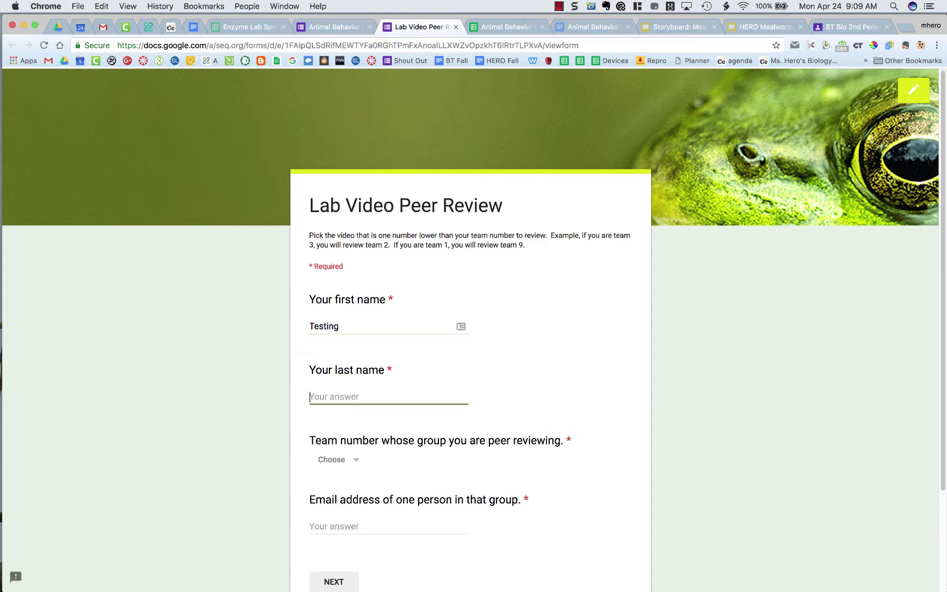
pyautogui.write('Testing')
pyautogui.scroll(-3, 417, 436)
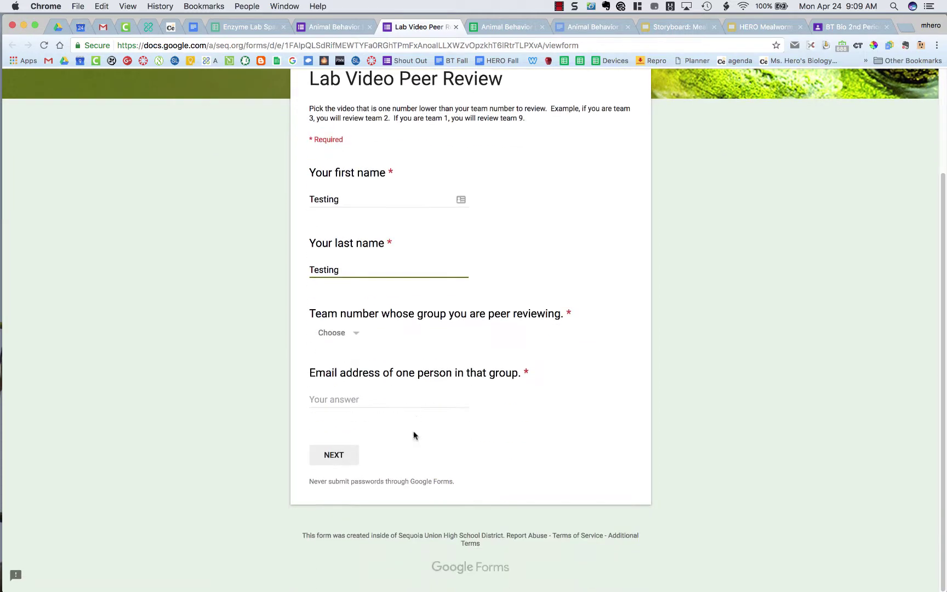
pyautogui.click(330, 335)
pyautogui.click(332, 365)
pyautogui.click(338, 402)
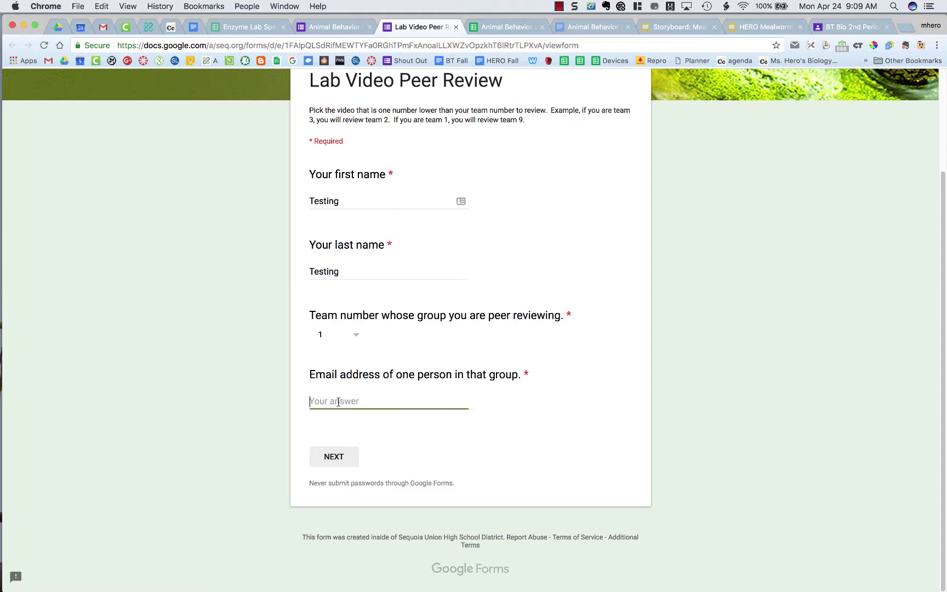
pyautogui.click(333, 457)
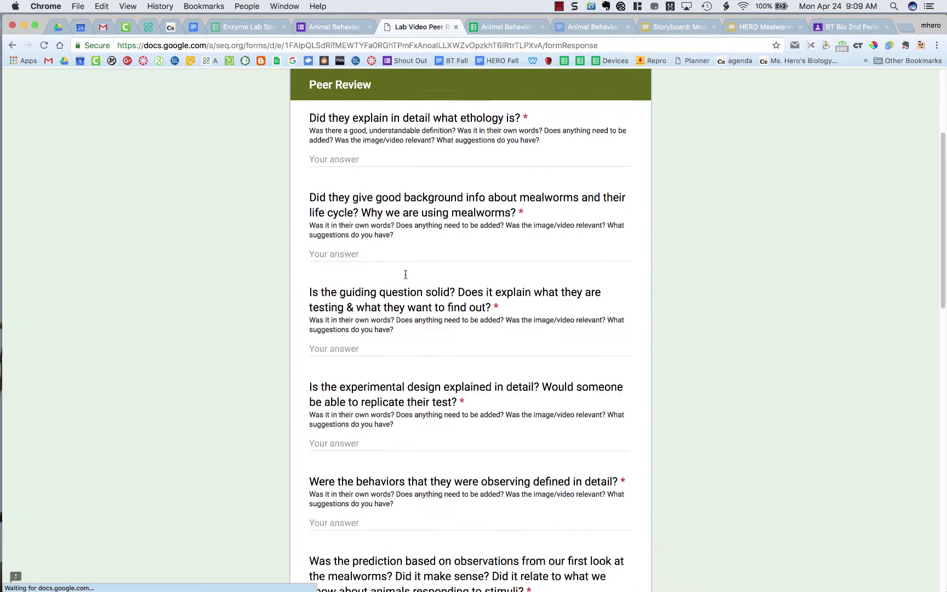
# Fill placeholder answers for the ethology, background, guiding question, design, behaviors, prediction and claim questions
pyautogui.click(372, 233)
pyautogui.write('afds')
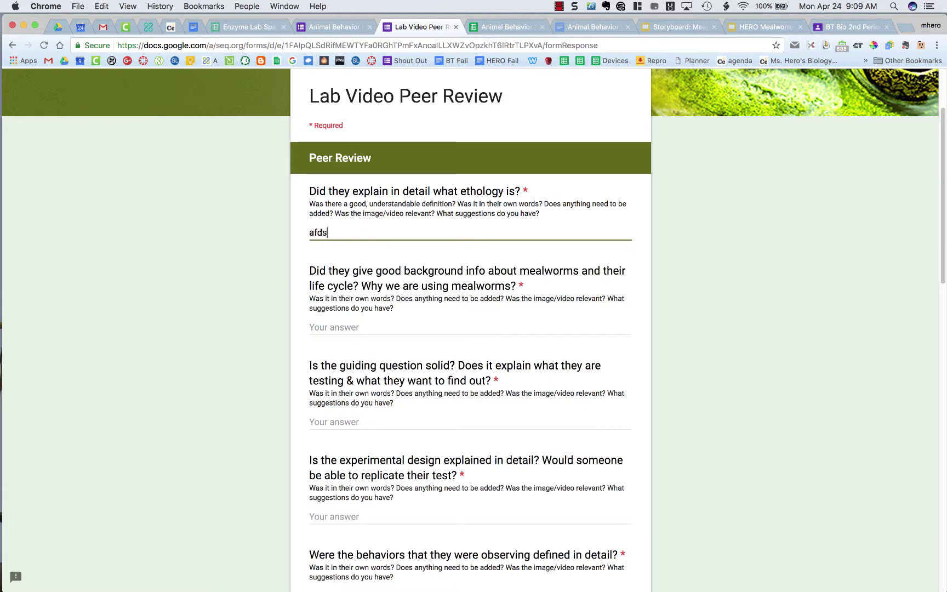
pyautogui.click(361, 327)
pyautogui.write('fadfsadf')
pyautogui.click(350, 422)
pyautogui.write('adfasdf')
pyautogui.scroll(-2, 350, 422)
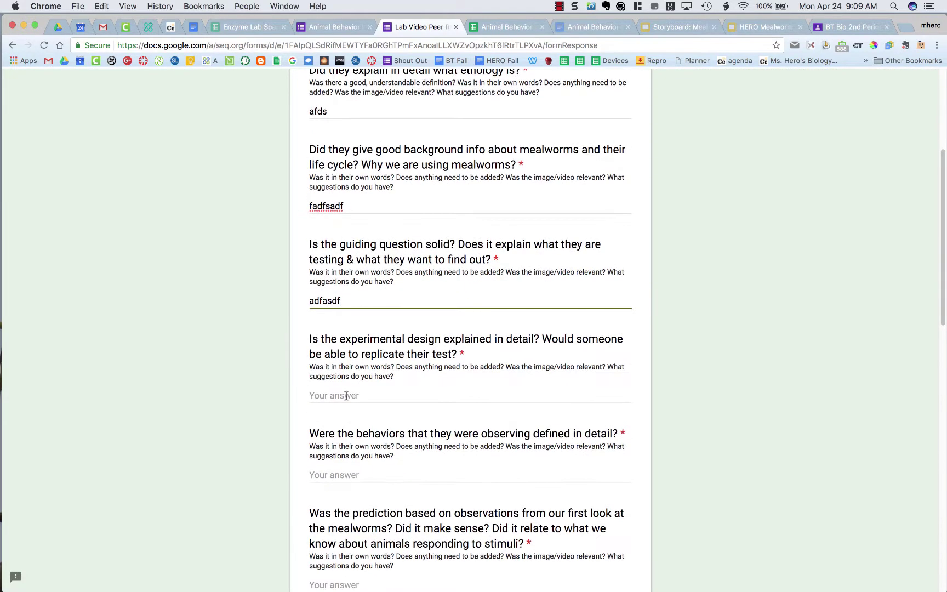
pyautogui.click(344, 395)
pyautogui.write('adfasdf')
pyautogui.scroll(-2, 381, 440)
pyautogui.click(369, 415)
pyautogui.write('dfasdf')
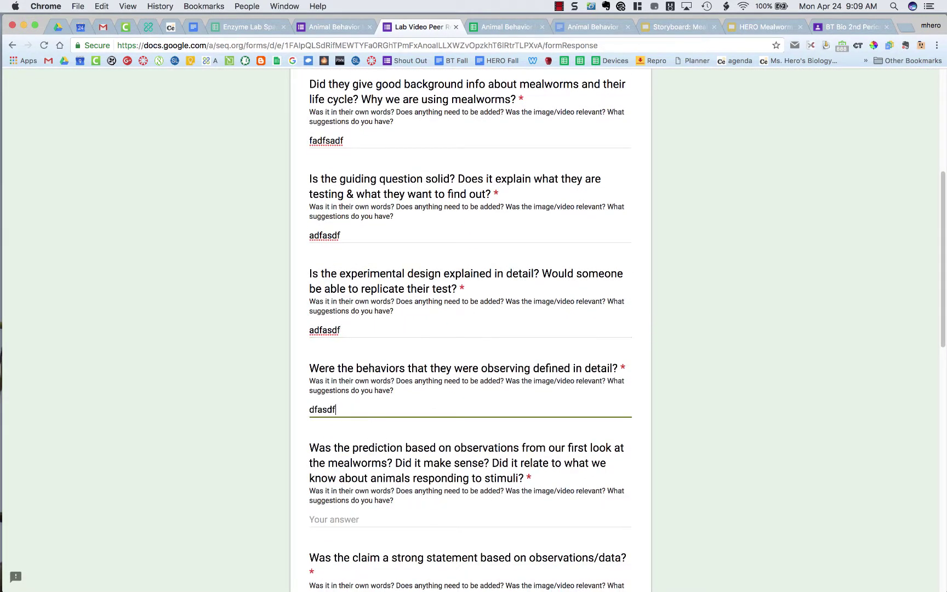
pyautogui.scroll(-3, 368, 415)
pyautogui.click(351, 391)
pyautogui.write('adfadsf')
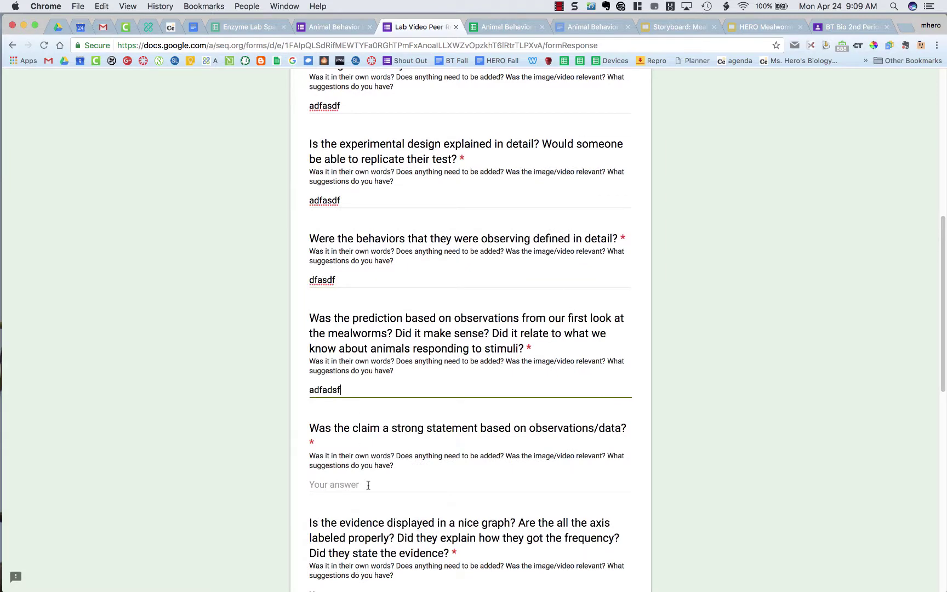
pyautogui.click(368, 484)
pyautogui.write('adfasdf')
# Fill placeholder answers for the evidence, next steps, lab setup and ethology importance questions, then submit
pyautogui.scroll(-3, 361, 471)
pyautogui.click(361, 453)
pyautogui.write('ad')
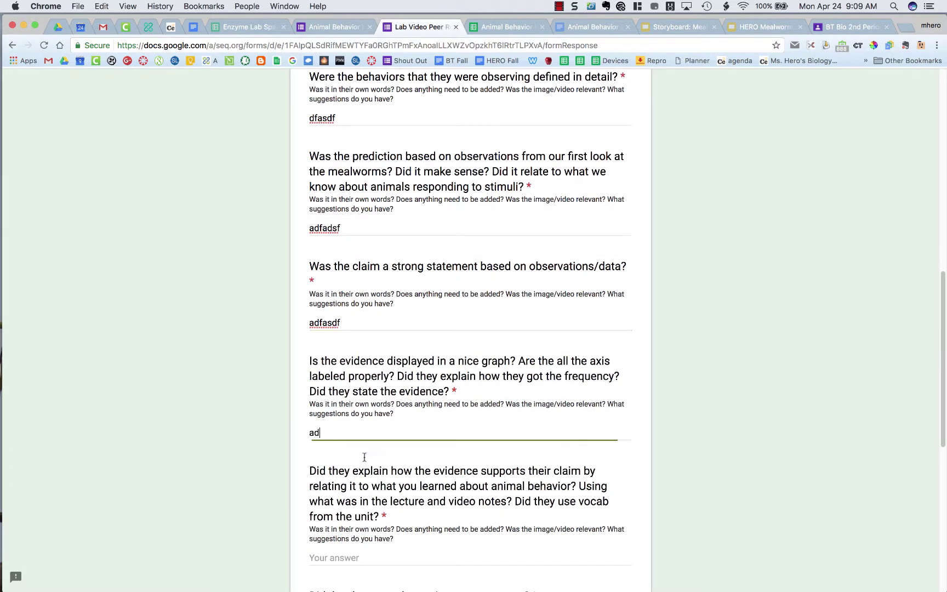
pyautogui.write('fadf')
pyautogui.scroll(-3, 364, 457)
pyautogui.click(370, 435)
pyautogui.write('adfasd')
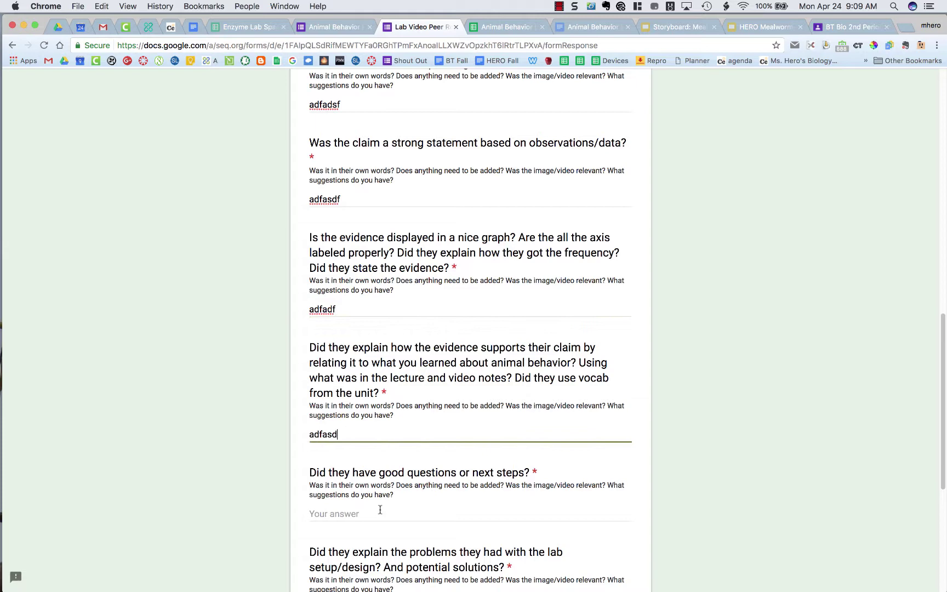
pyautogui.write('f')
pyautogui.click(377, 505)
pyautogui.write('adfadfa')
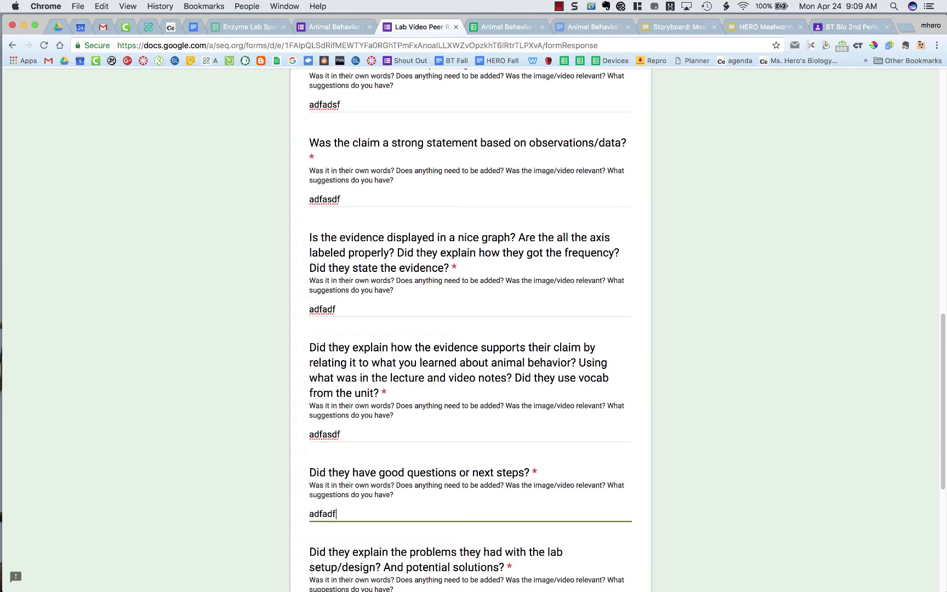
pyautogui.scroll(-3, 377, 505)
pyautogui.scroll(-2, 356, 522)
pyautogui.click(371, 453)
pyautogui.write('adfadf')
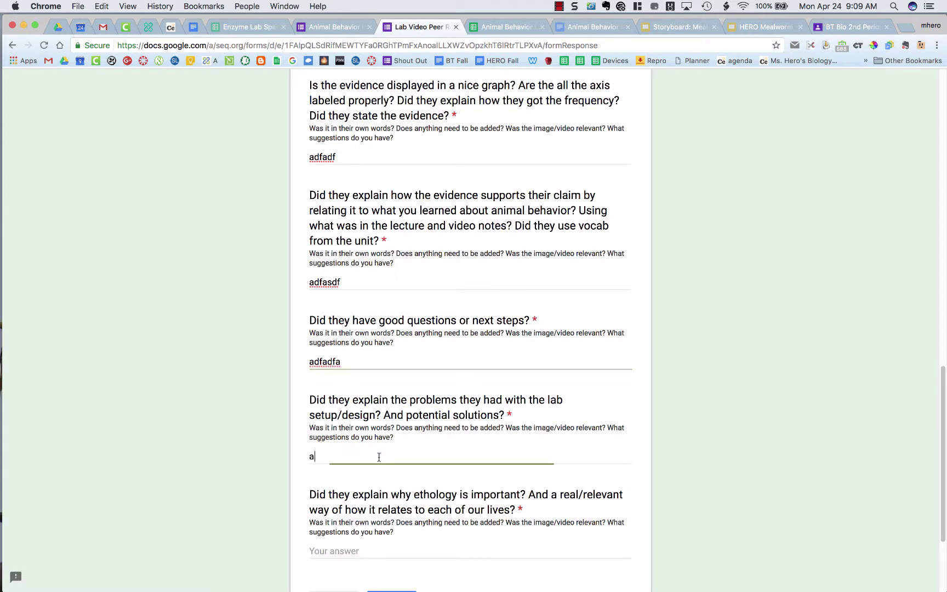
pyautogui.scroll(-5, 372, 453)
pyautogui.click(372, 417)
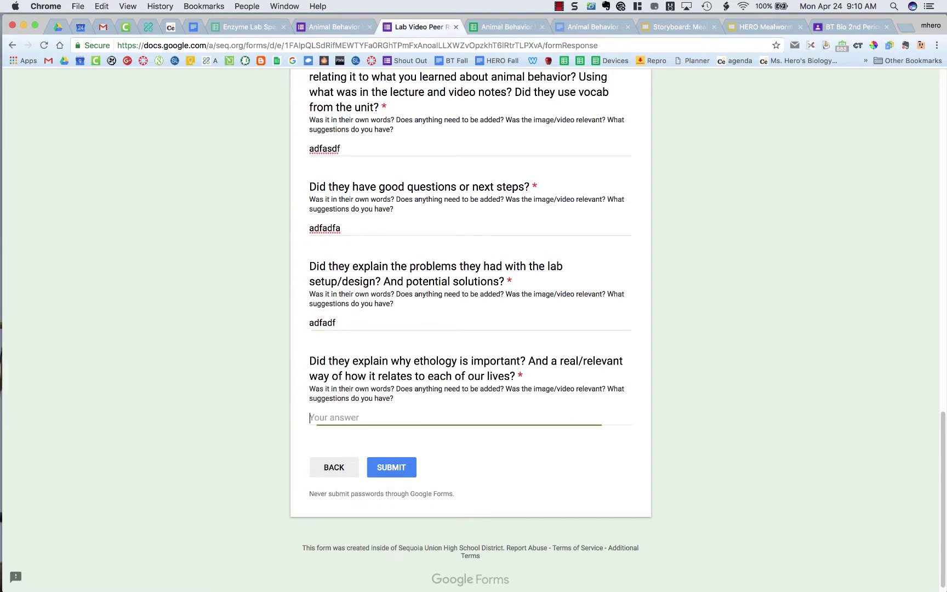
pyautogui.write('adfadsf')
pyautogui.click(391, 469)
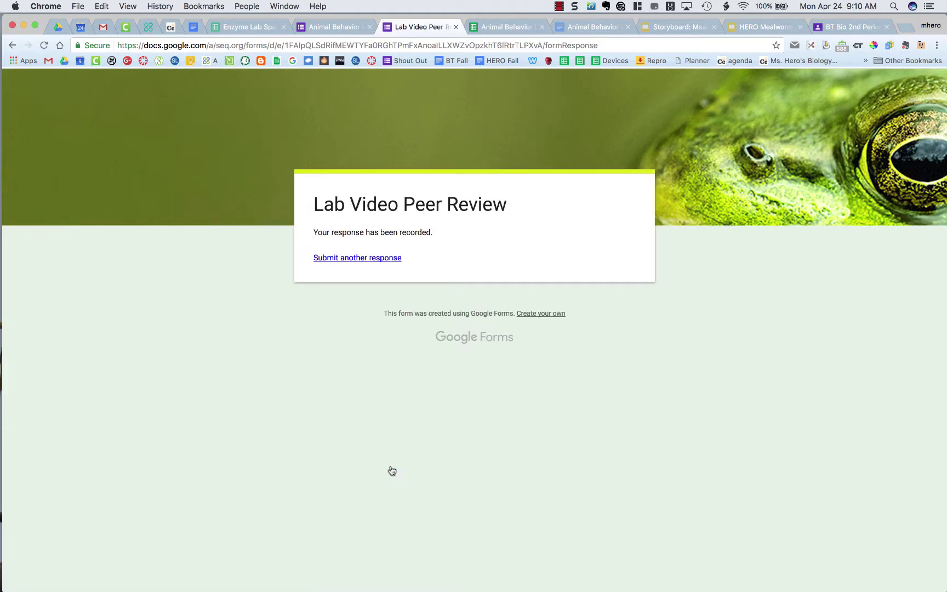
# Confirm row 2's Peer review send status reports the email sent, then refresh the Gmail inbox
pyautogui.click(486, 30)
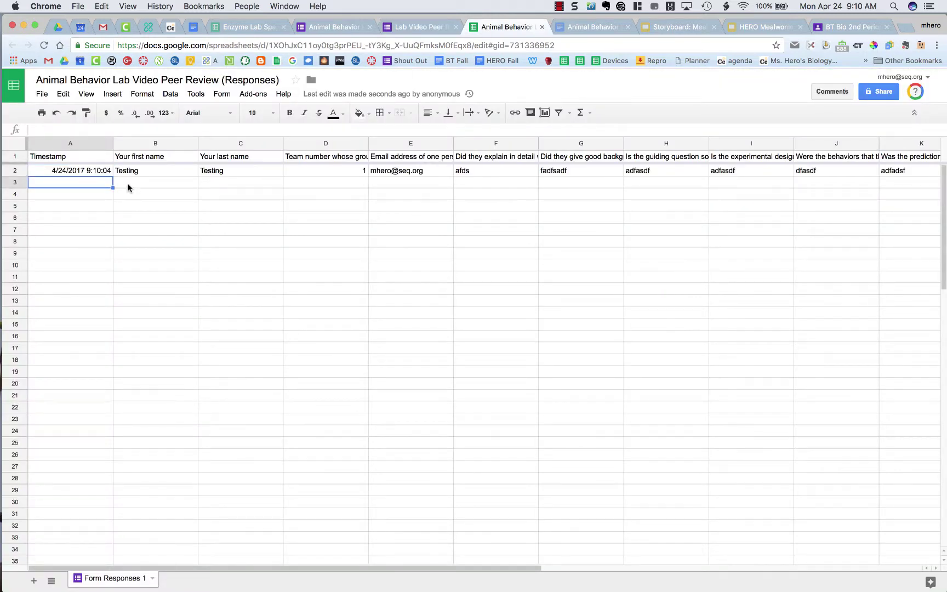
pyautogui.click(202, 173)
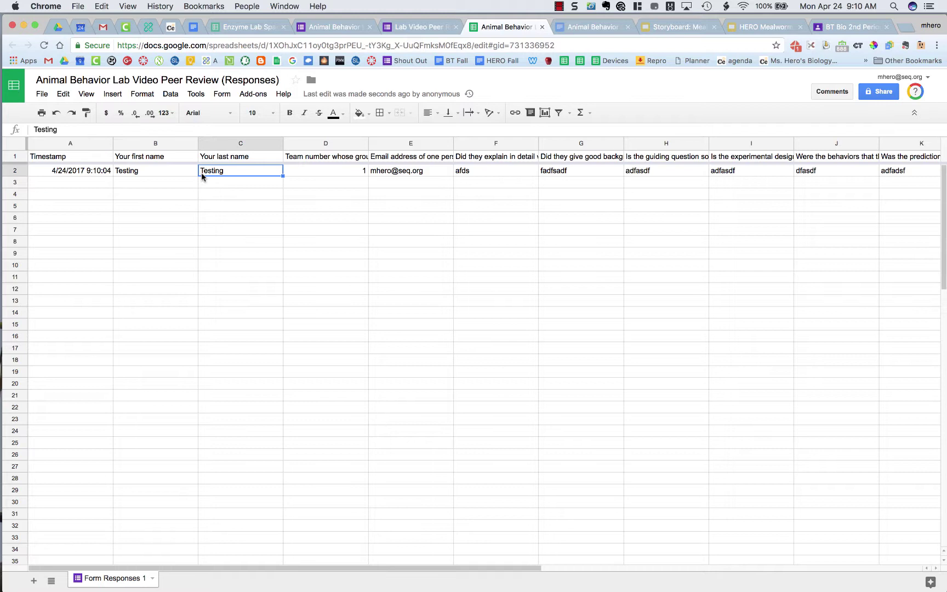
pyautogui.press('Right')
pyautogui.press('Right')
pyautogui.press('Right')
pyautogui.press('Right')
pyautogui.press('Right')
pyautogui.press('Right')
pyautogui.press('Right')
pyautogui.press('Right')
pyautogui.press('Right')
pyautogui.press('Right')
pyautogui.press('Right')
pyautogui.press('Right')
pyautogui.press('Right')
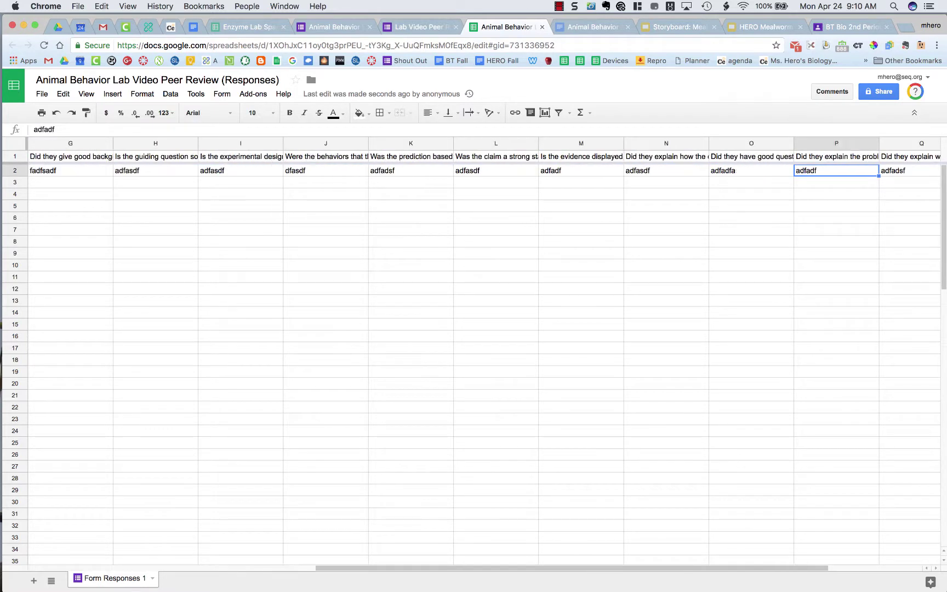
pyautogui.press('Right')
pyautogui.press('Right')
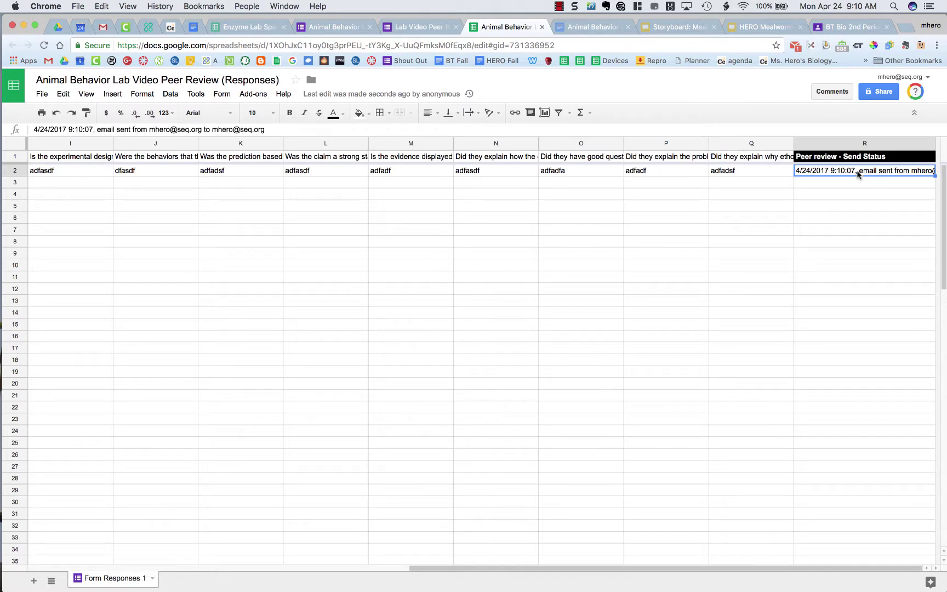
pyautogui.click(101, 27)
pyautogui.click(185, 115)
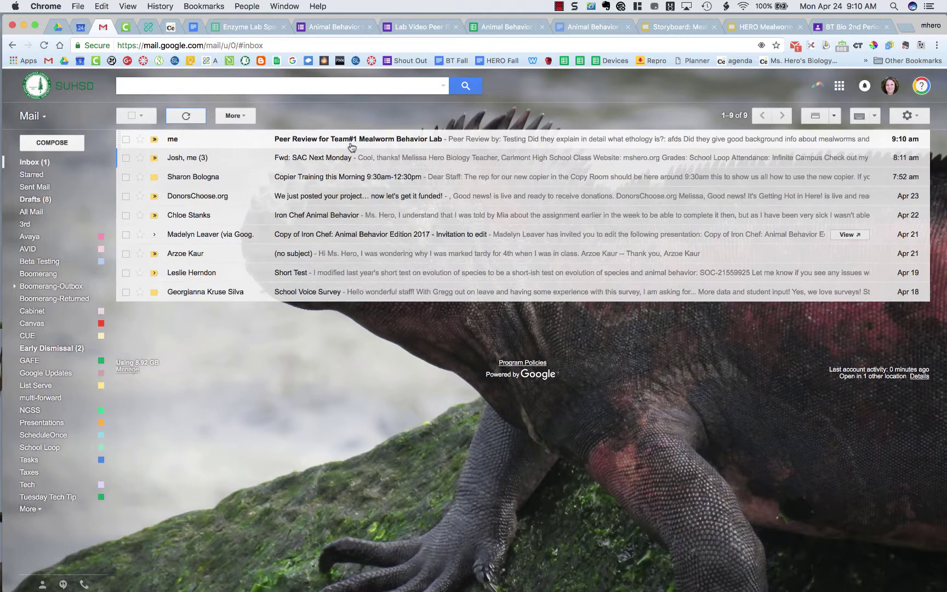
# Open the 'Peer Review for Team#1 Mealworm Behavior Lab' email and select the behaviors question line
pyautogui.click(400, 141)
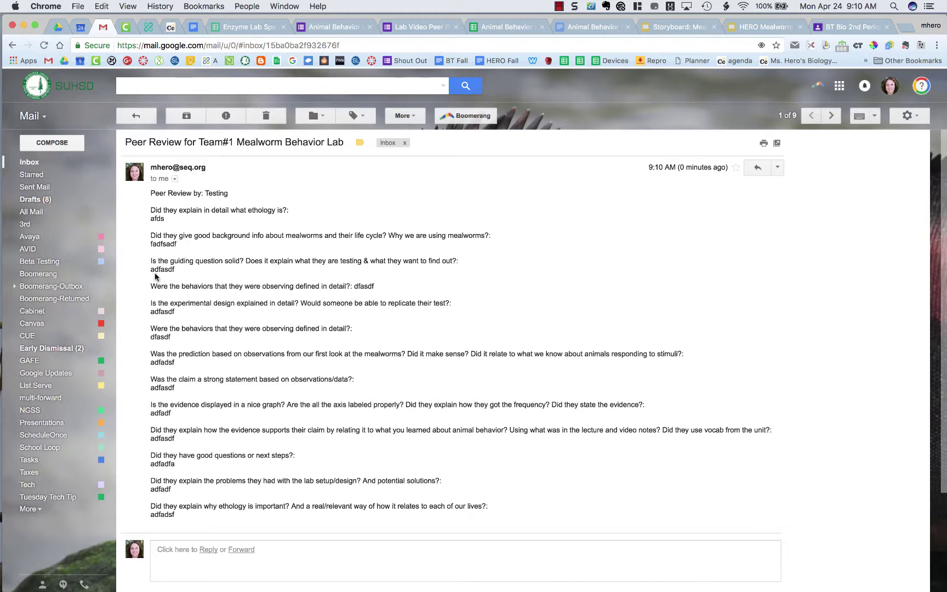
pyautogui.moveTo(383, 288); pyautogui.dragTo(155, 288)
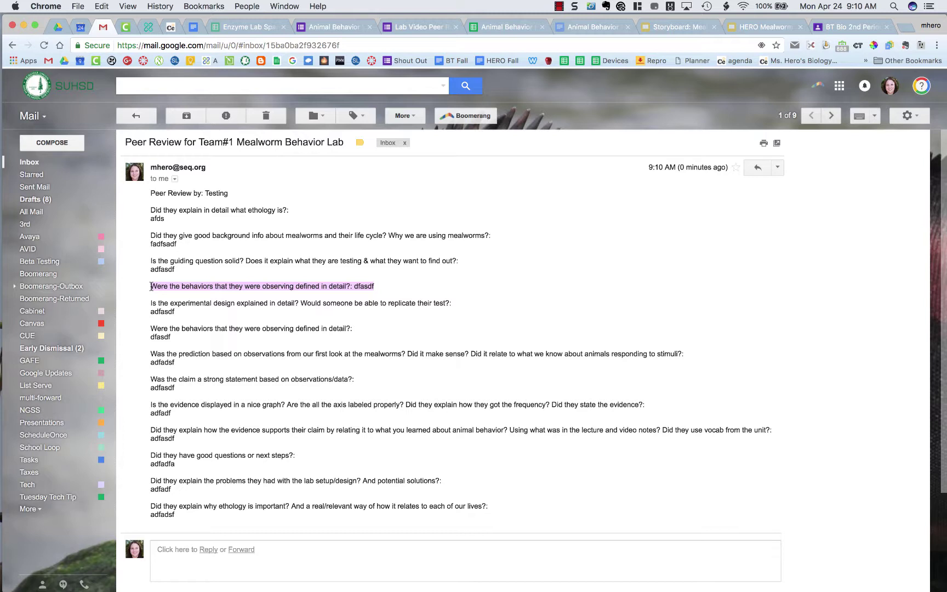
pyautogui.moveTo(152, 286); pyautogui.dragTo(151, 286)
# Back in the responses sheet, open formMule's Build / preview templates editor
pyautogui.click(482, 27)
pyautogui.click(426, 242)
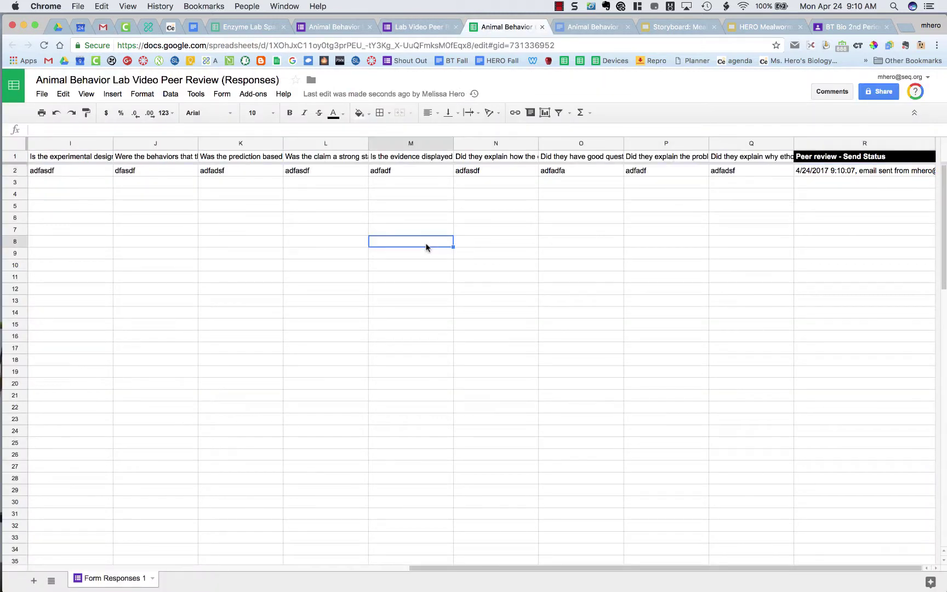
pyautogui.click(258, 102)
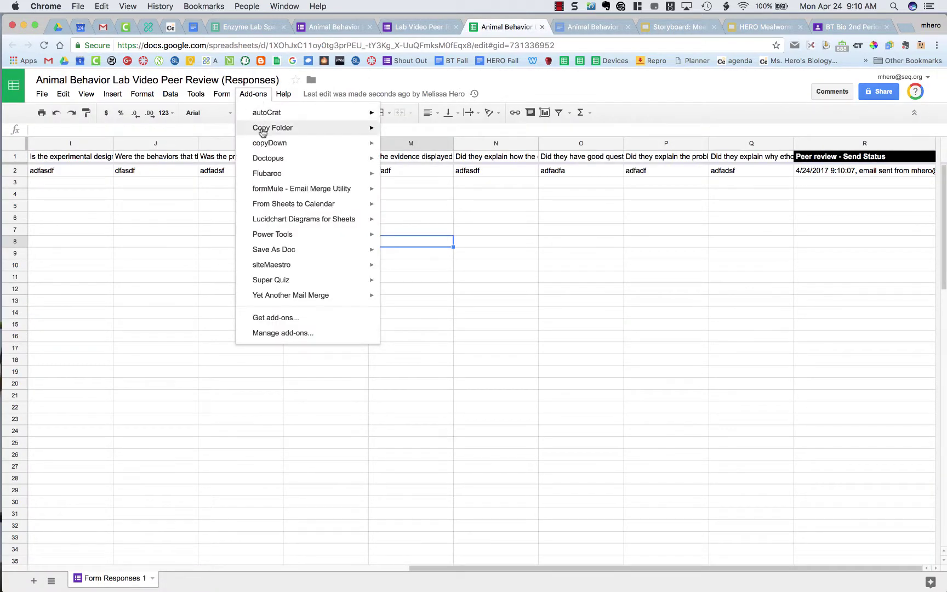
pyautogui.moveTo(292, 193)
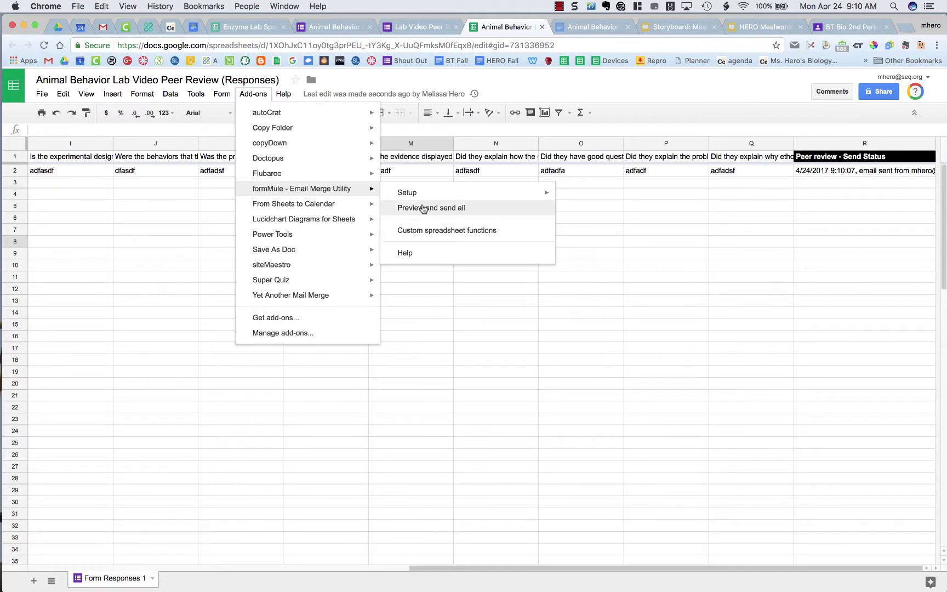
pyautogui.moveTo(449, 198)
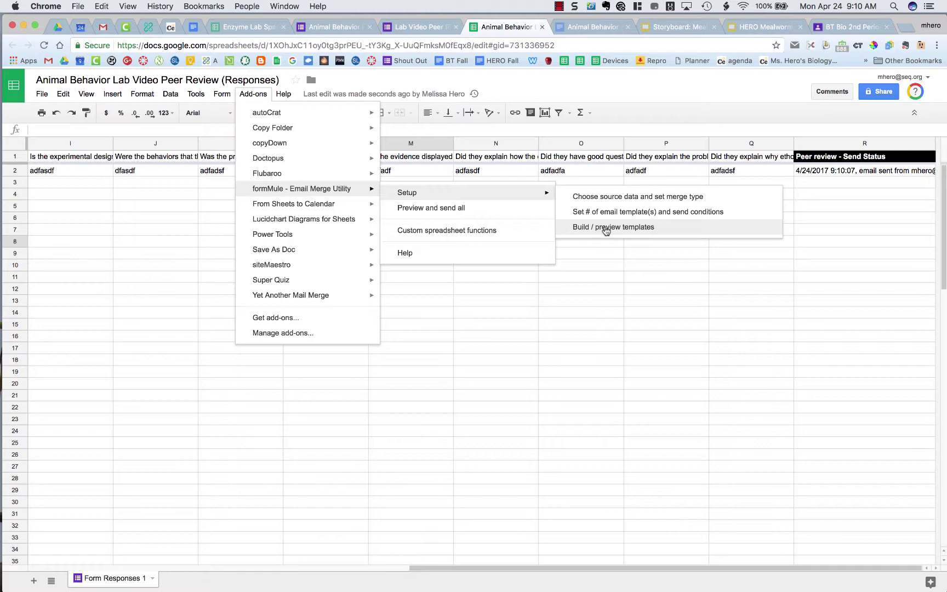
pyautogui.click(605, 228)
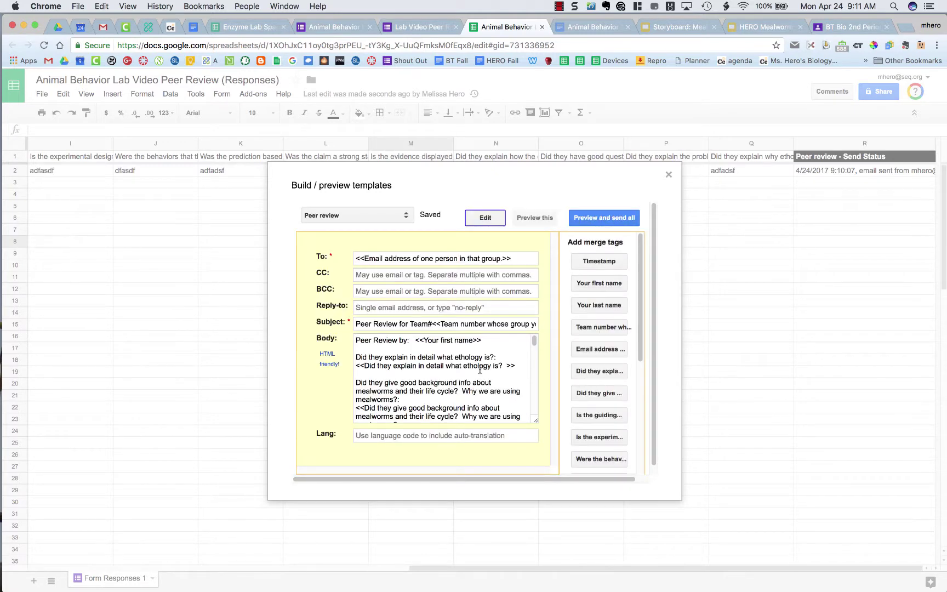
# Insert a line break before the behaviors answer tag in the email Body
pyautogui.scroll(-5, 480, 370)
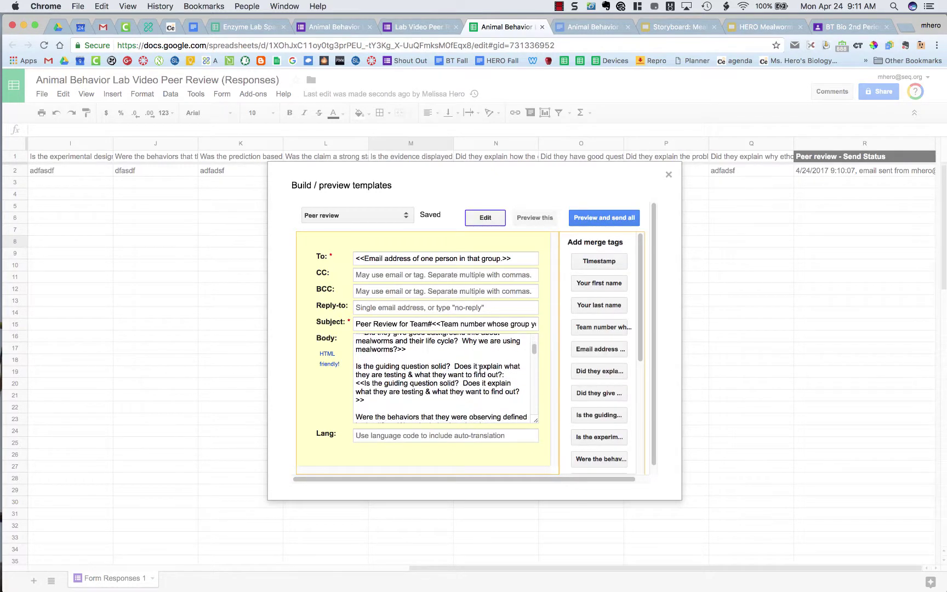
pyautogui.scroll(-5, 480, 370)
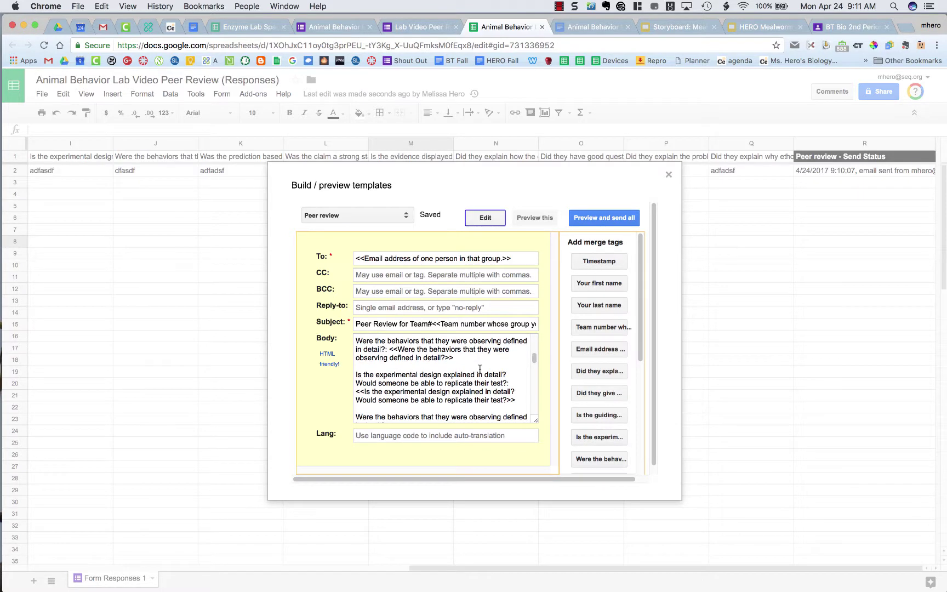
pyautogui.click(388, 351)
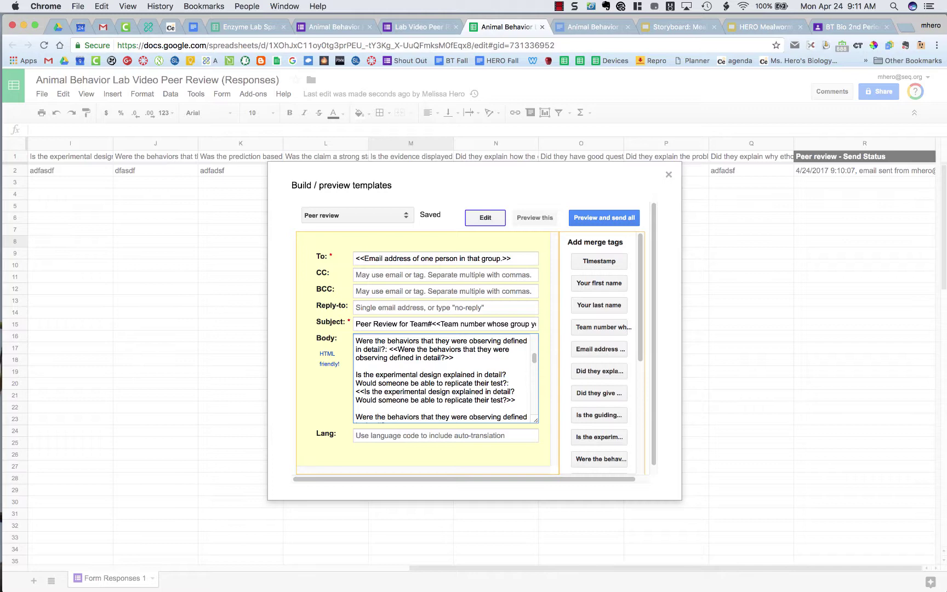
pyautogui.press('Return')
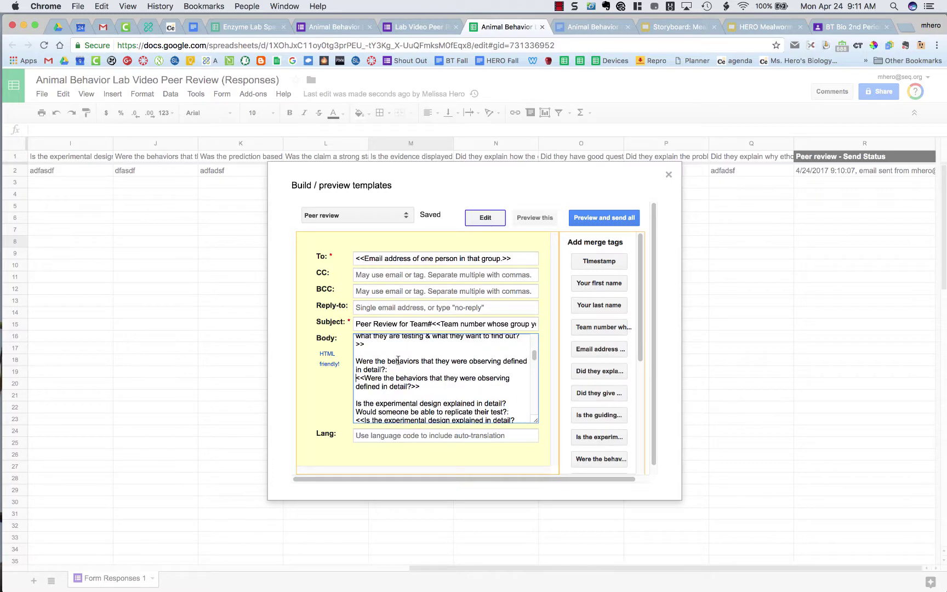
pyautogui.scroll(2, 398, 359)
pyautogui.scroll(-5, 361, 394)
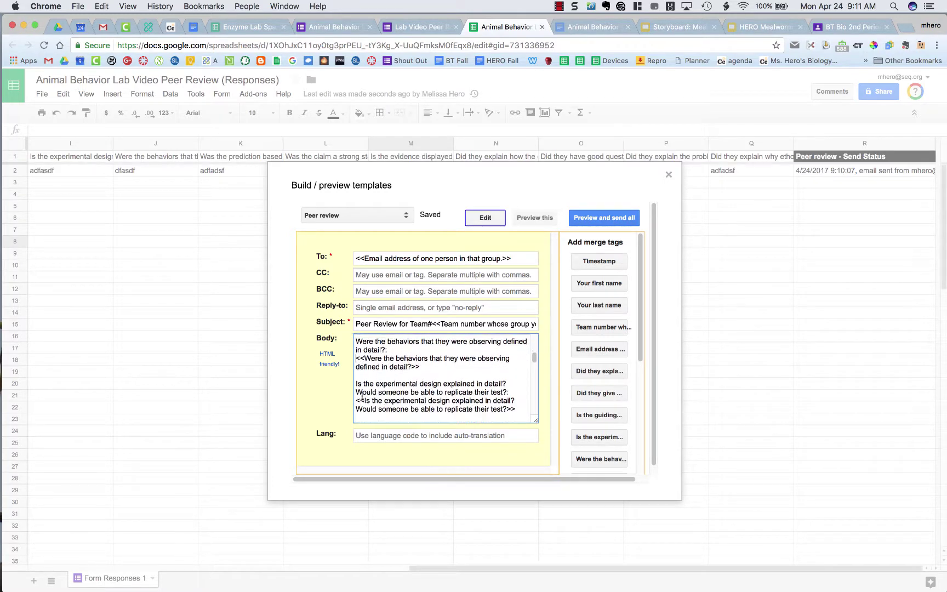
pyautogui.scroll(-6, 362, 393)
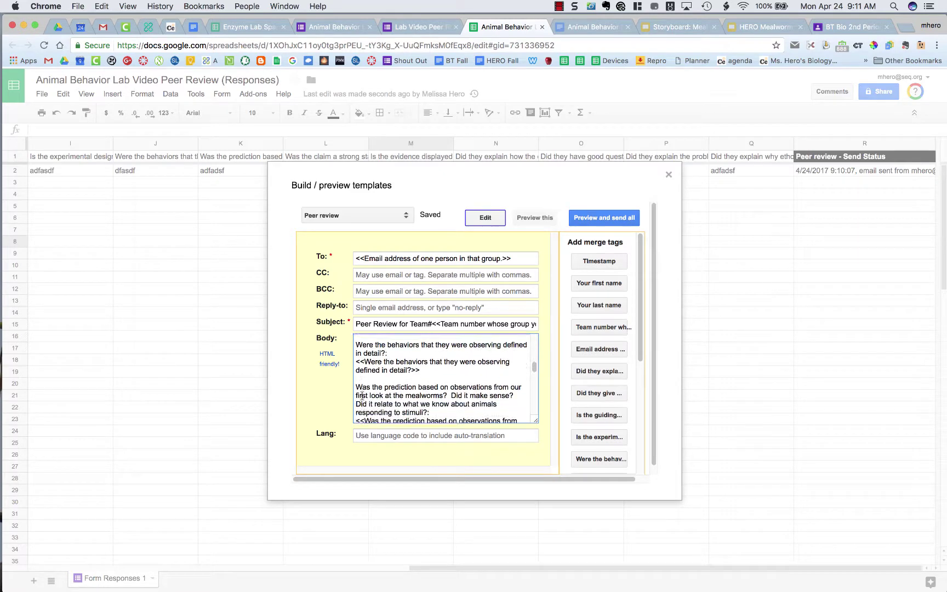
# Preview the row 1 merged peer-review email, confirm 0 emails pending, and close formMule
pyautogui.click(623, 218)
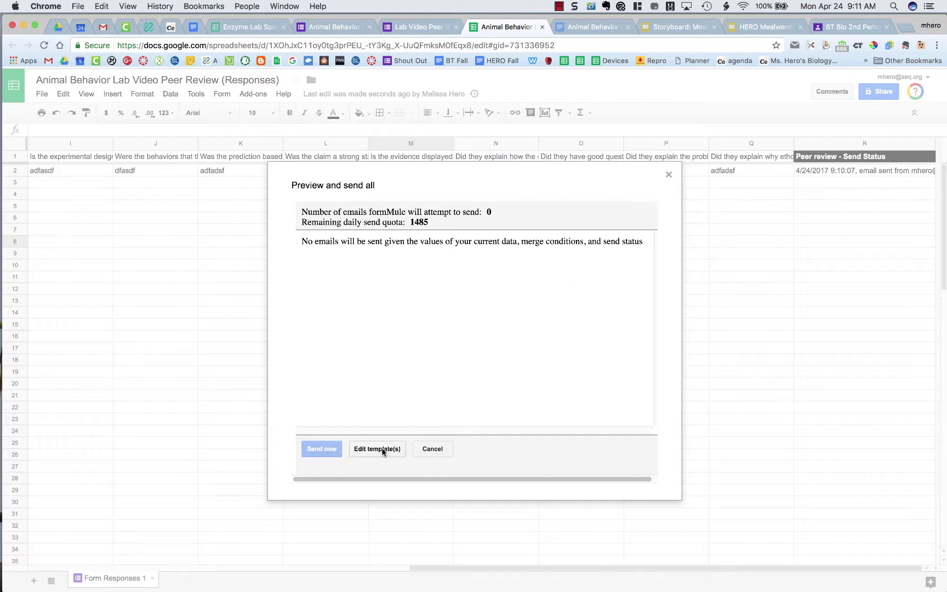
pyautogui.click(378, 449)
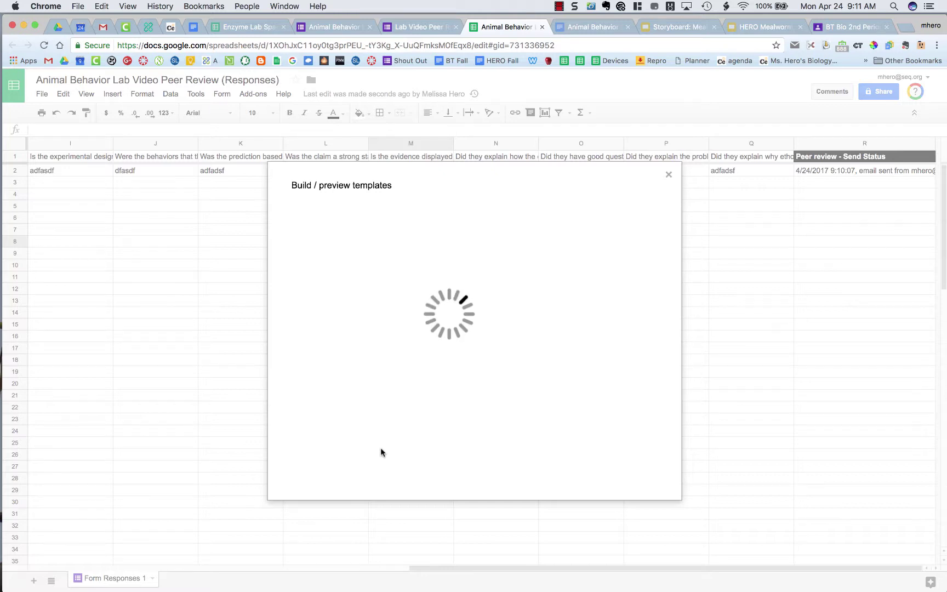
pyautogui.click(534, 217)
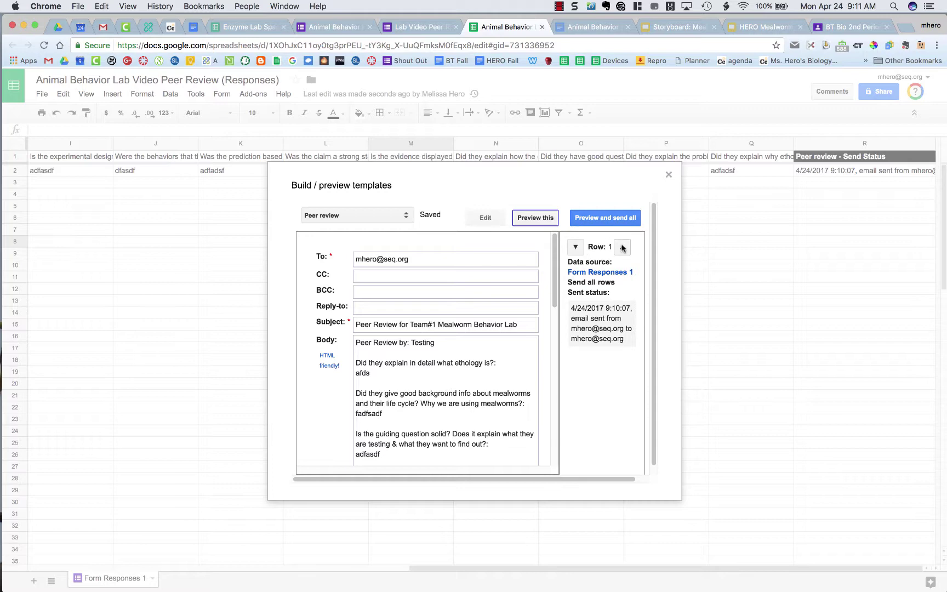
pyautogui.scroll(-5, 469, 367)
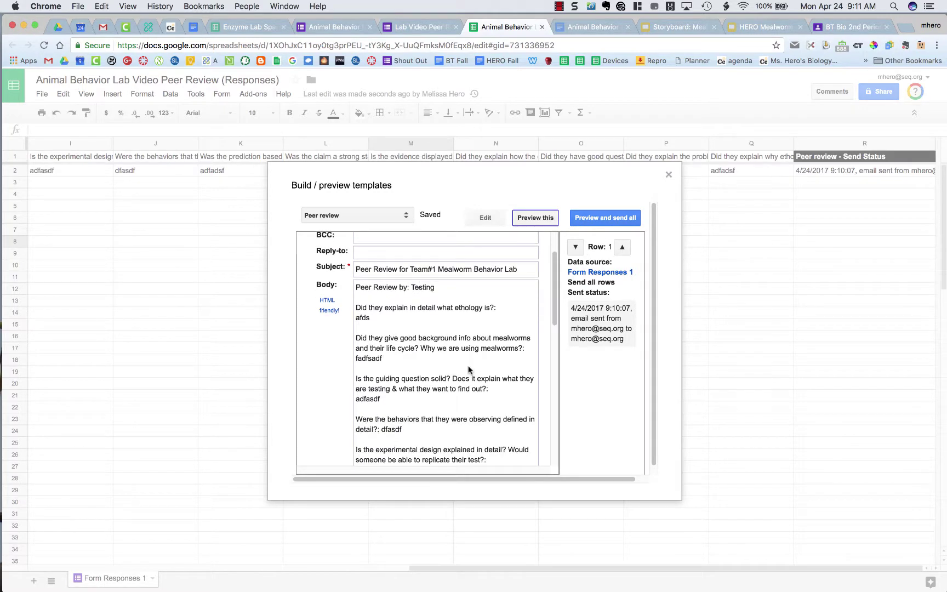
pyautogui.scroll(-5, 469, 370)
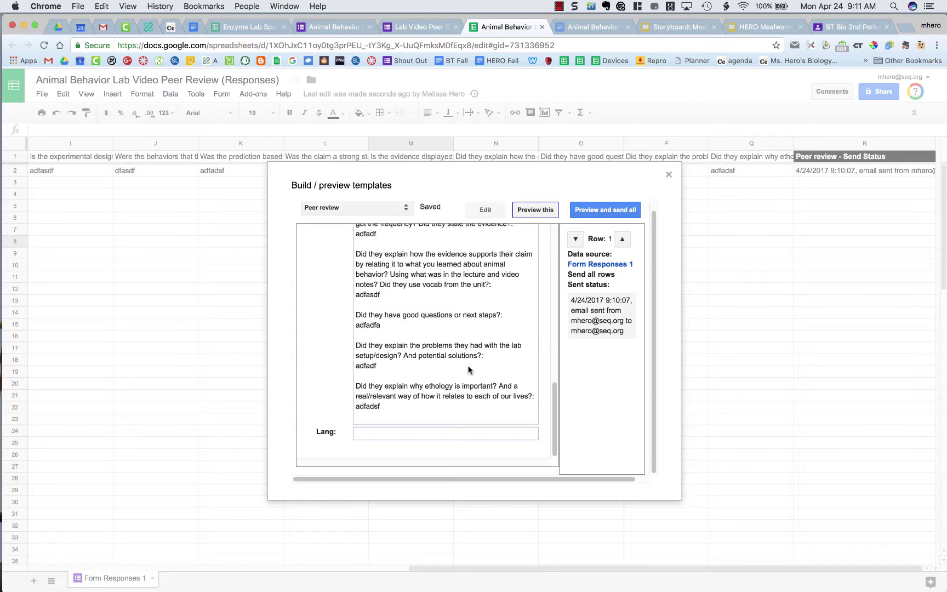
pyautogui.scroll(10, 469, 369)
pyautogui.click(623, 219)
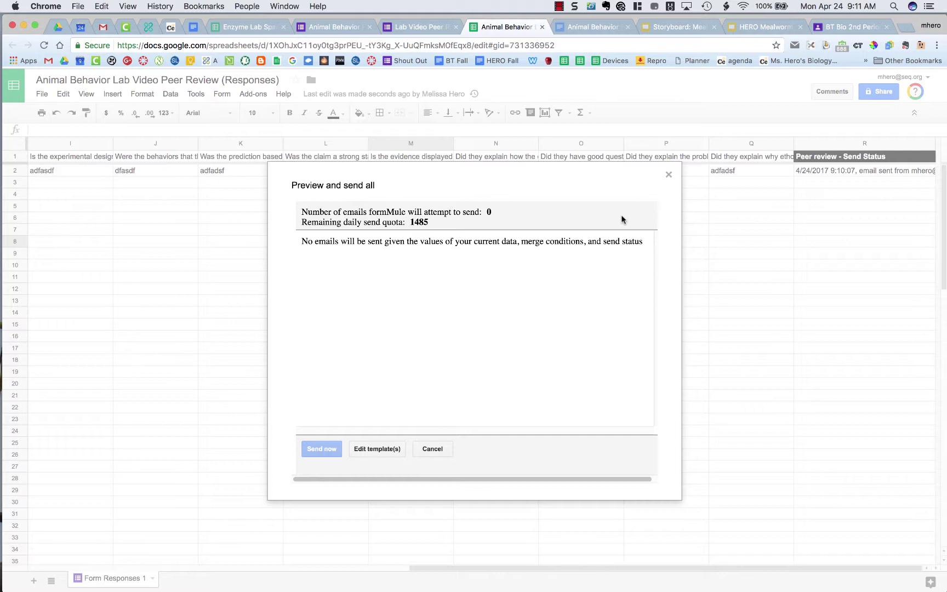
pyautogui.click(669, 175)
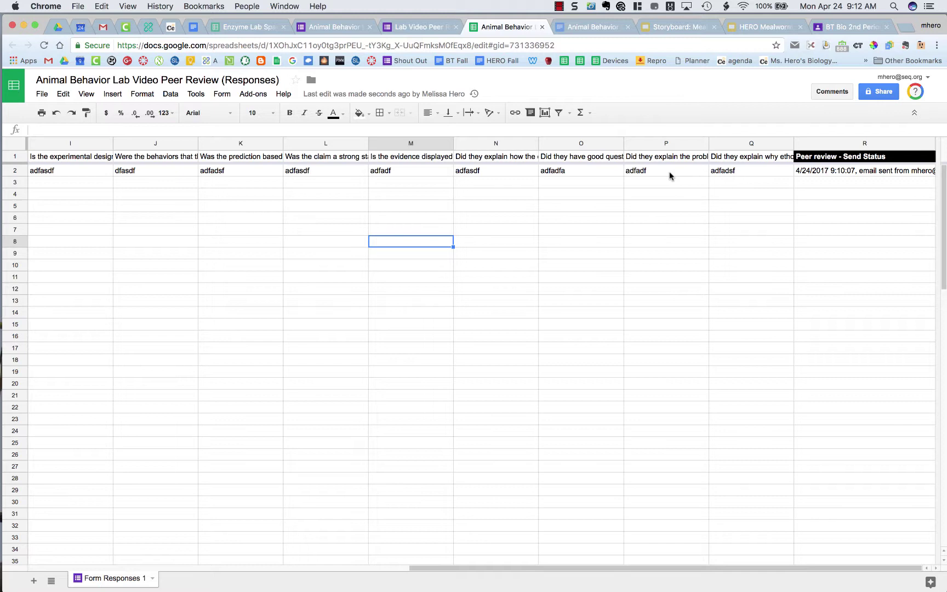